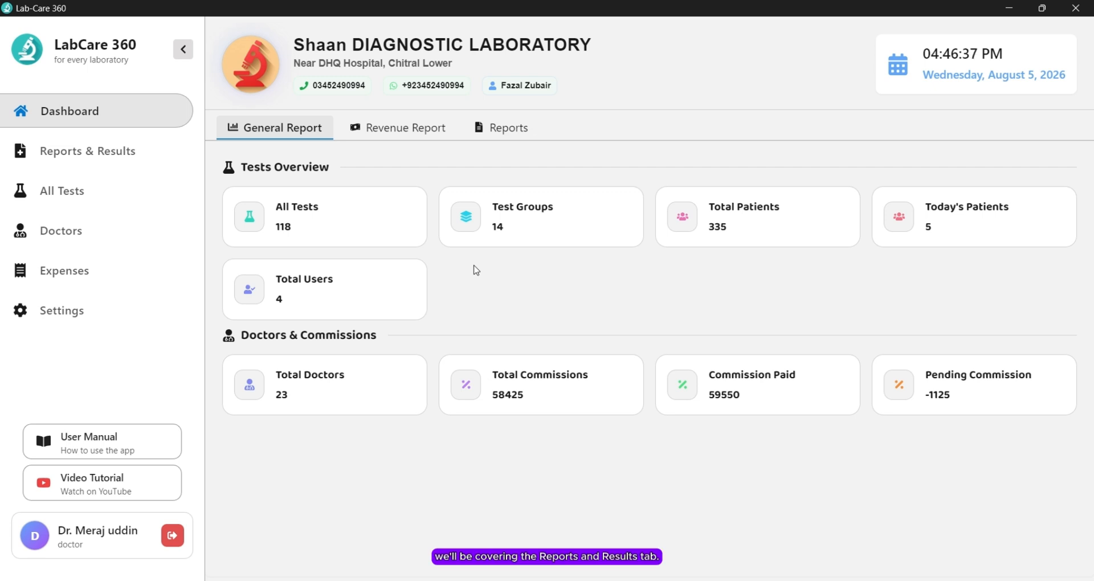
Step: Open Reports & Results to show the two pending entries, 365 (450.00) and 362 (600.00)
left_click(96, 140)
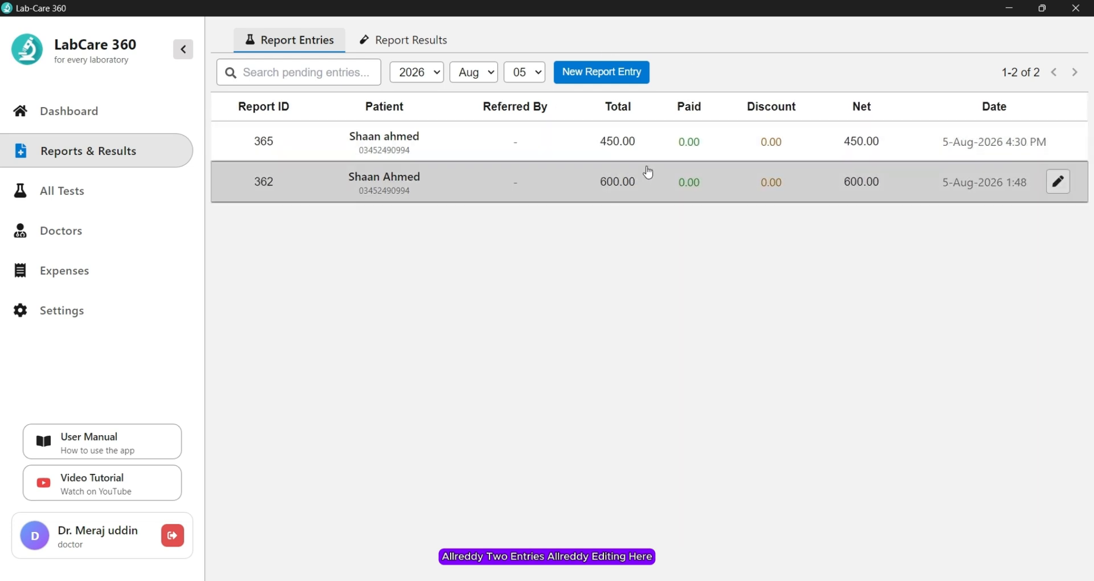
left_click(516, 182)
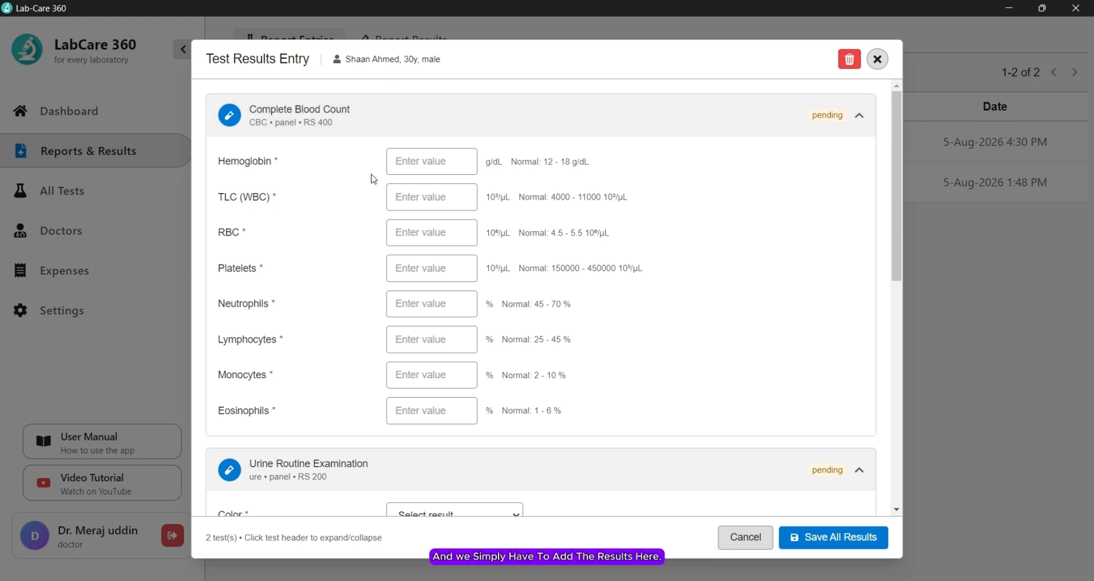
left_click(399, 161)
left_click(422, 200)
scroll(443, 256, "down", 9)
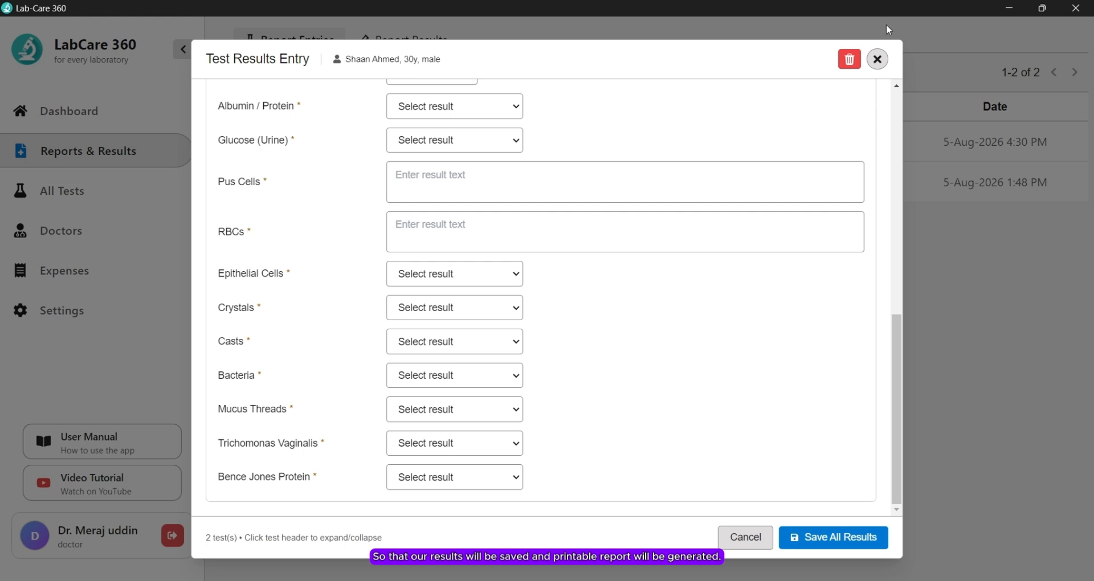
left_click(878, 59)
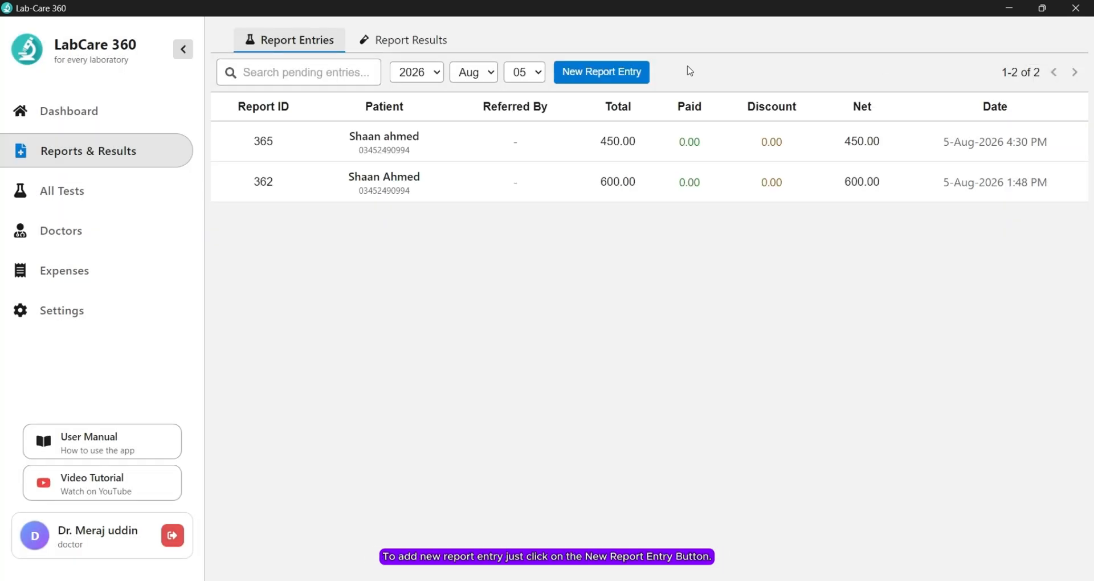
Step: Start a new report entry and fill in the patient's name and phone number
left_click(612, 77)
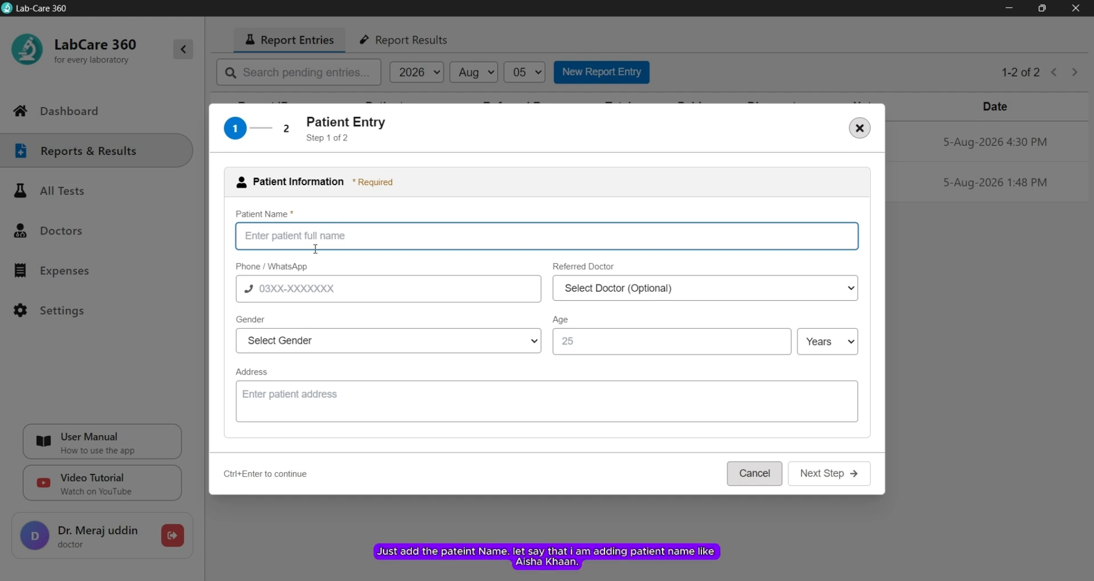
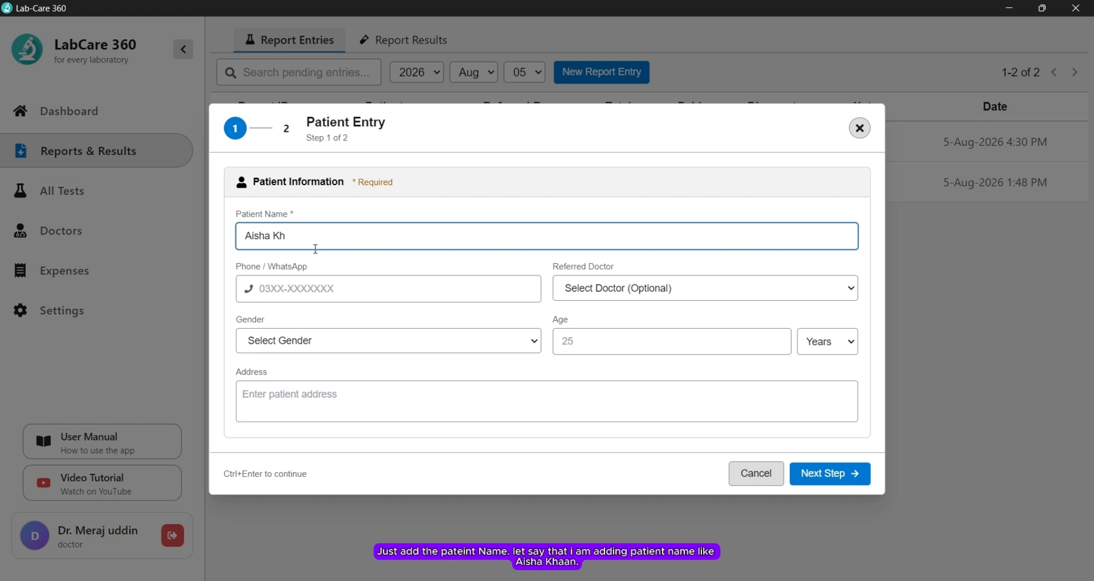
key("Tab")
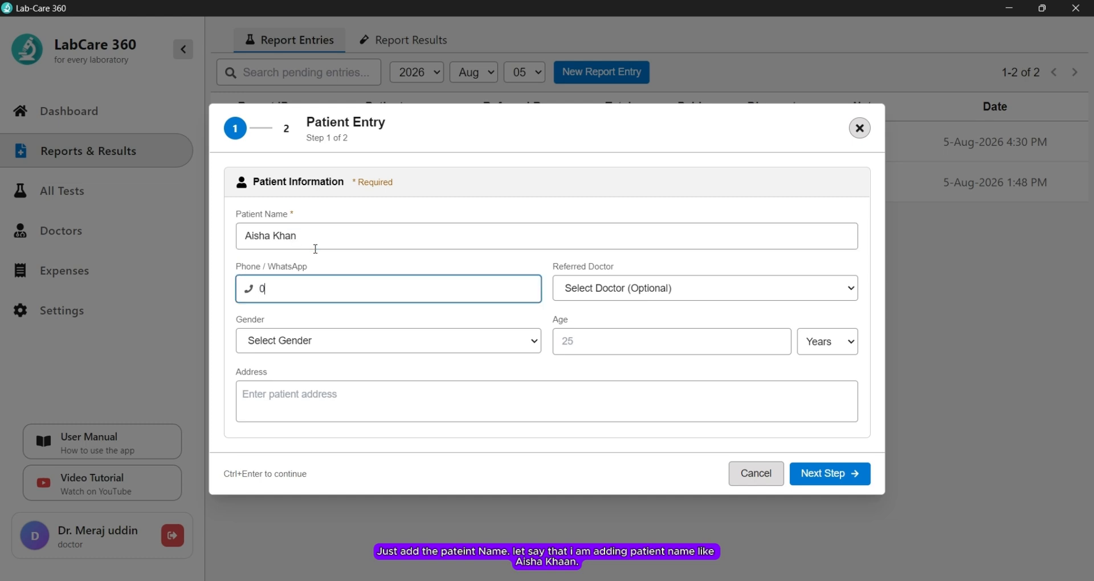
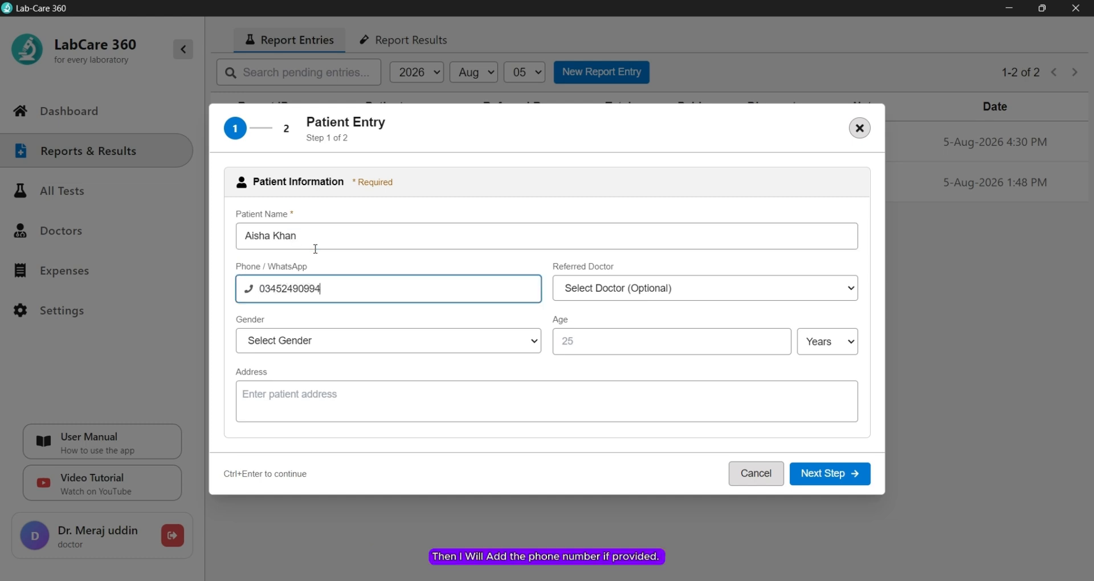
key("Tab")
Step: Leave the referring doctor unset, set gender Female and age 25, and proceed to test selection
left_click(378, 287)
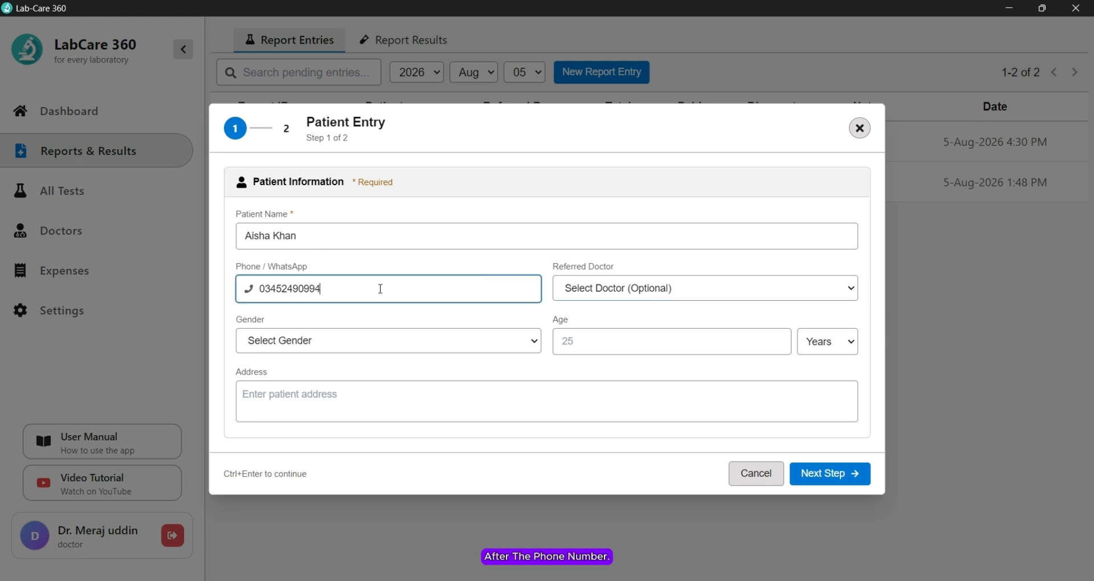
left_click(734, 288)
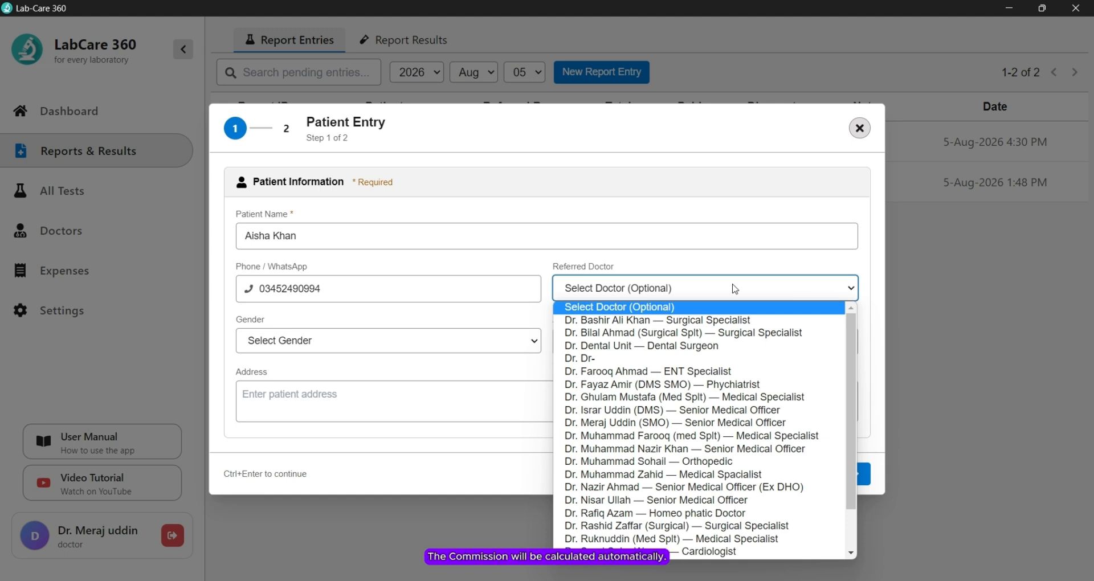
left_click(489, 333)
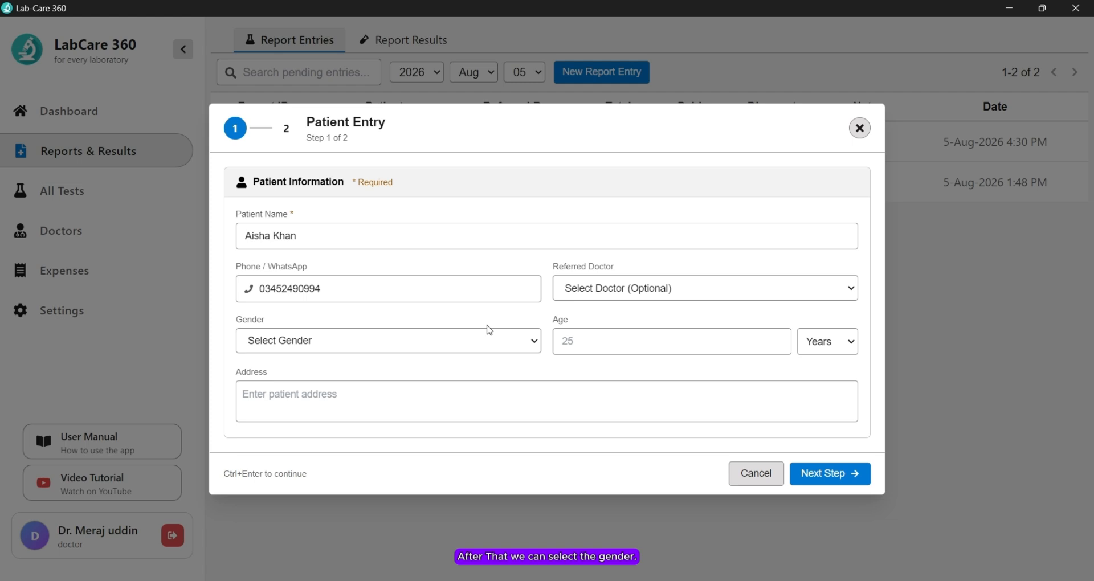
left_click(460, 345)
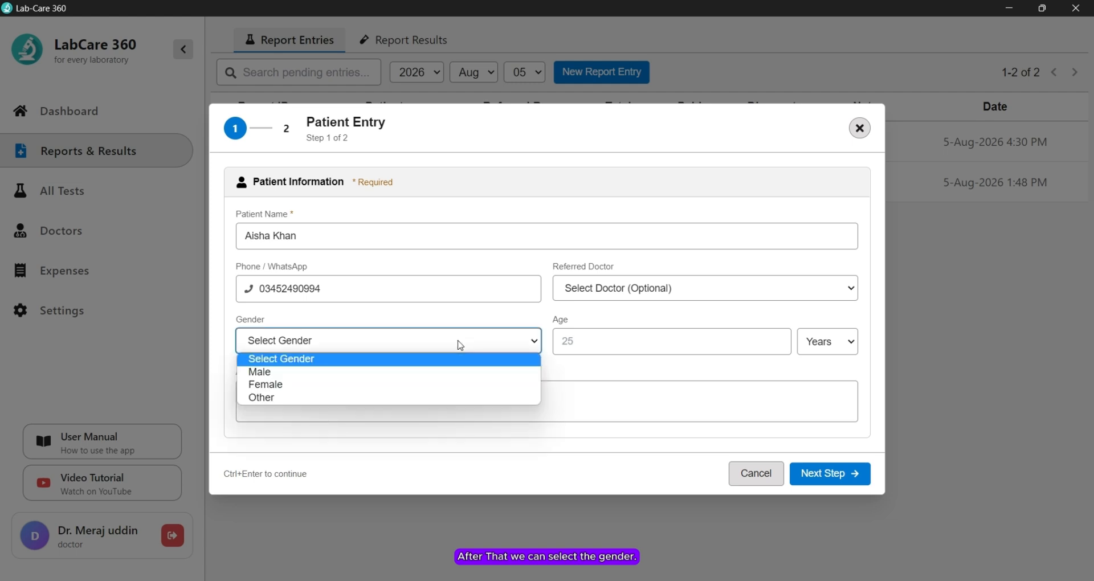
left_click(324, 386)
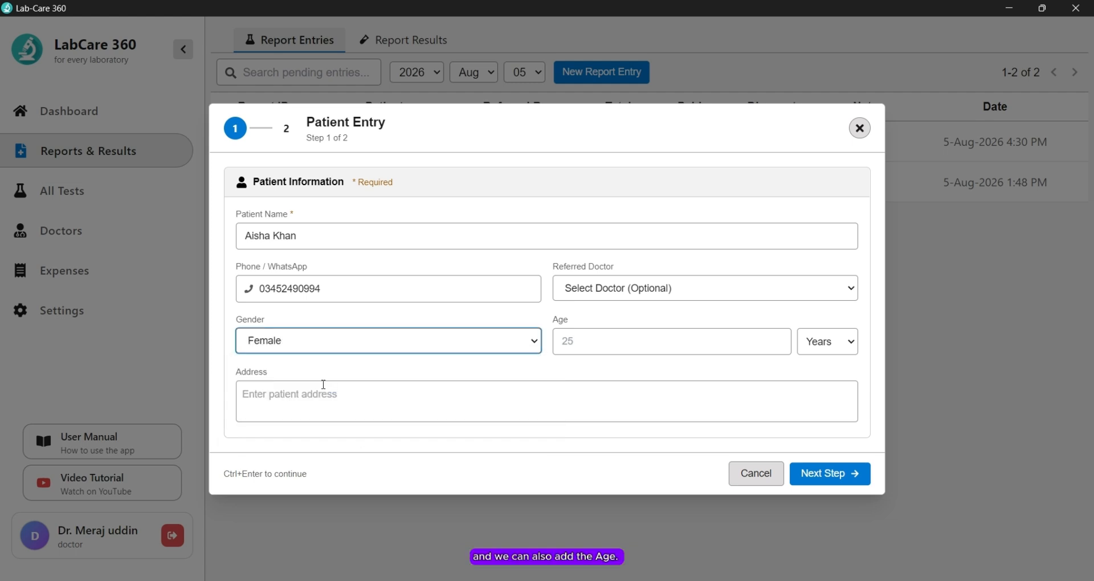
left_click(604, 354)
type("25")
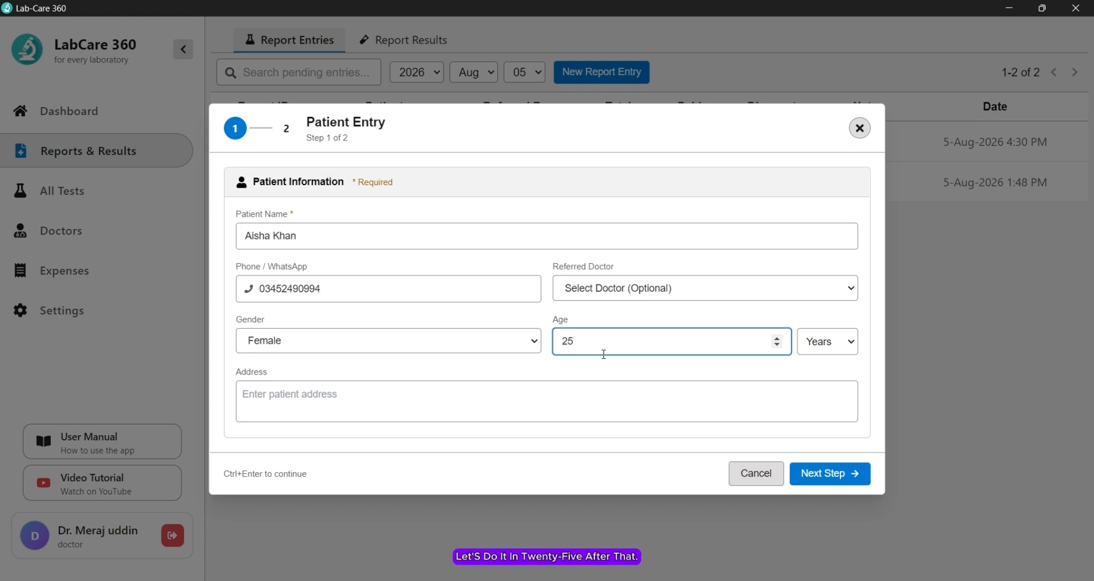
left_click(836, 474)
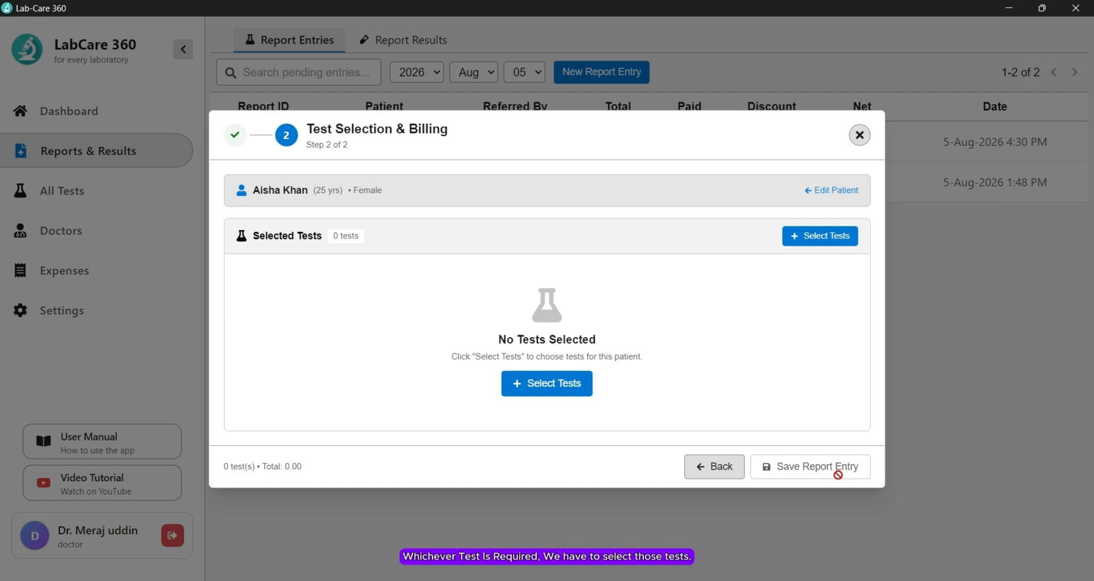
Step: Add Complete Blood Count, Blood Group & Rh Factor and Urine Routine Examination, totalling 800.00
left_click(563, 386)
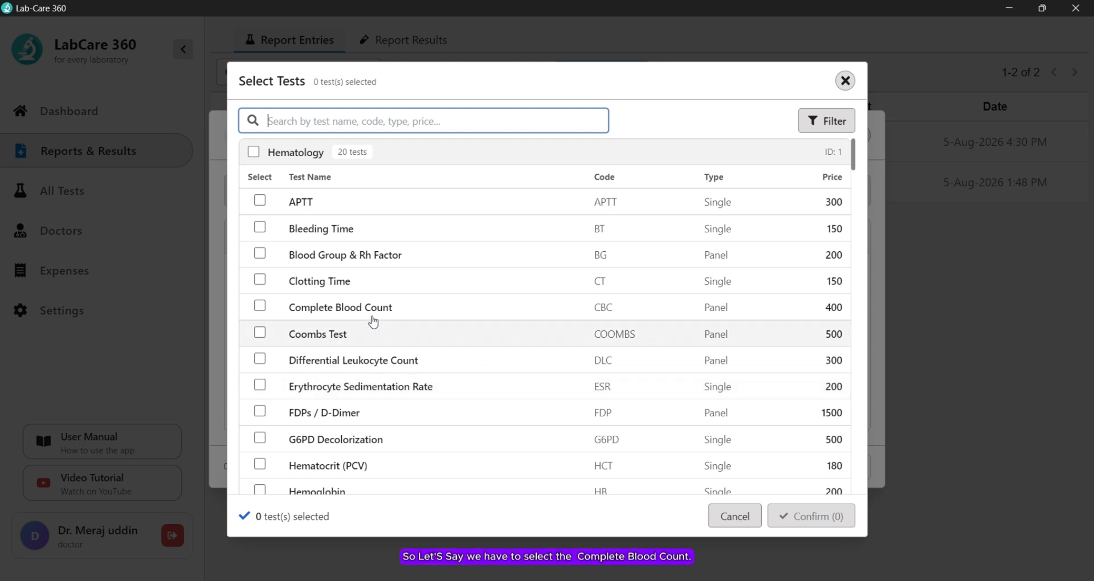
left_click(261, 308)
scroll(263, 310, "down", 1)
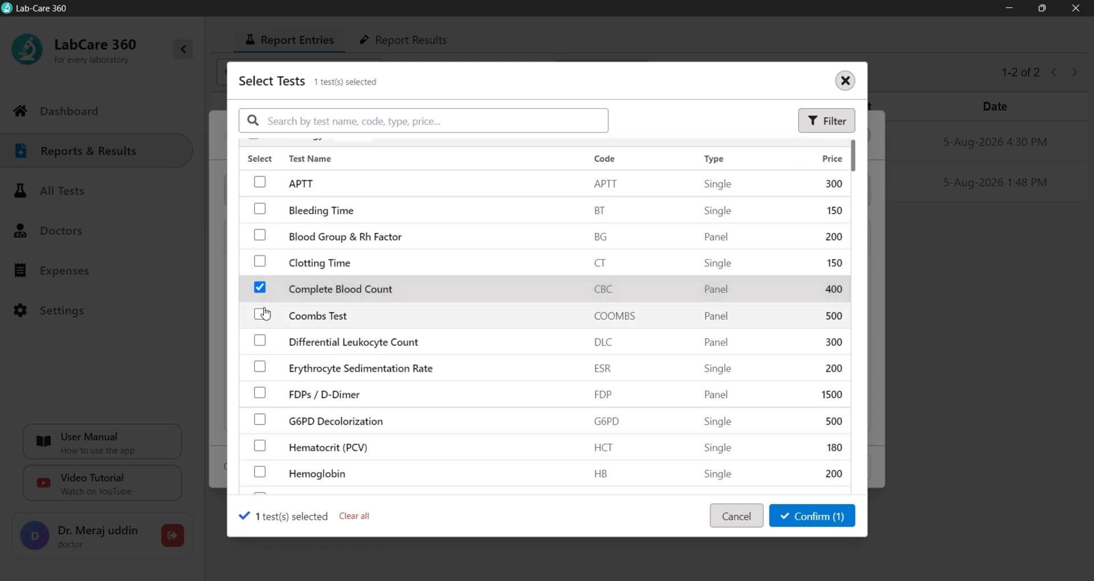
left_click(260, 236)
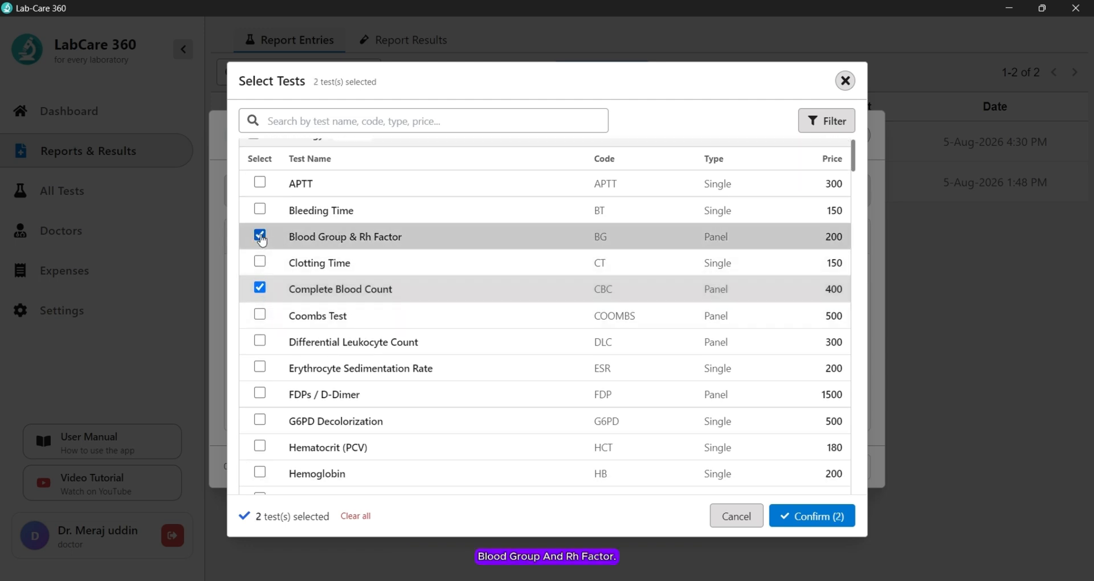
scroll(374, 317, "down", 4)
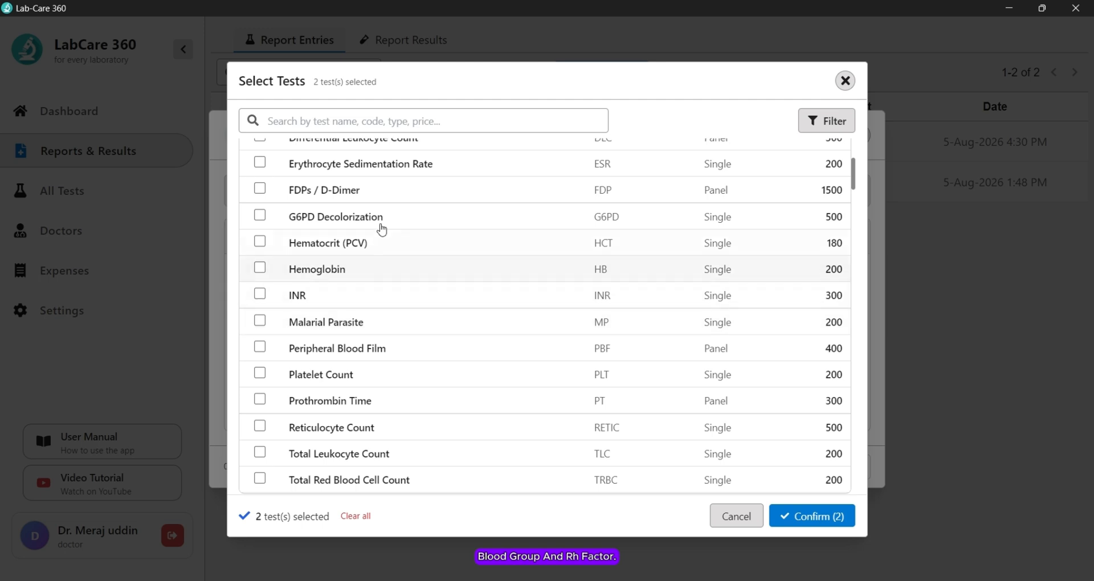
left_click(398, 117)
type("ur")
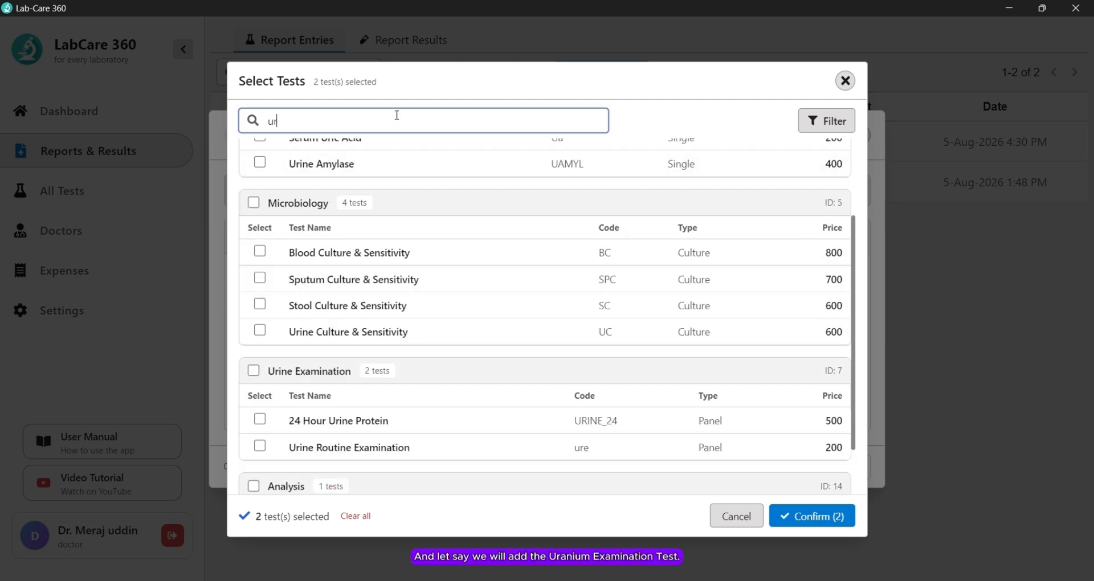
type("ine")
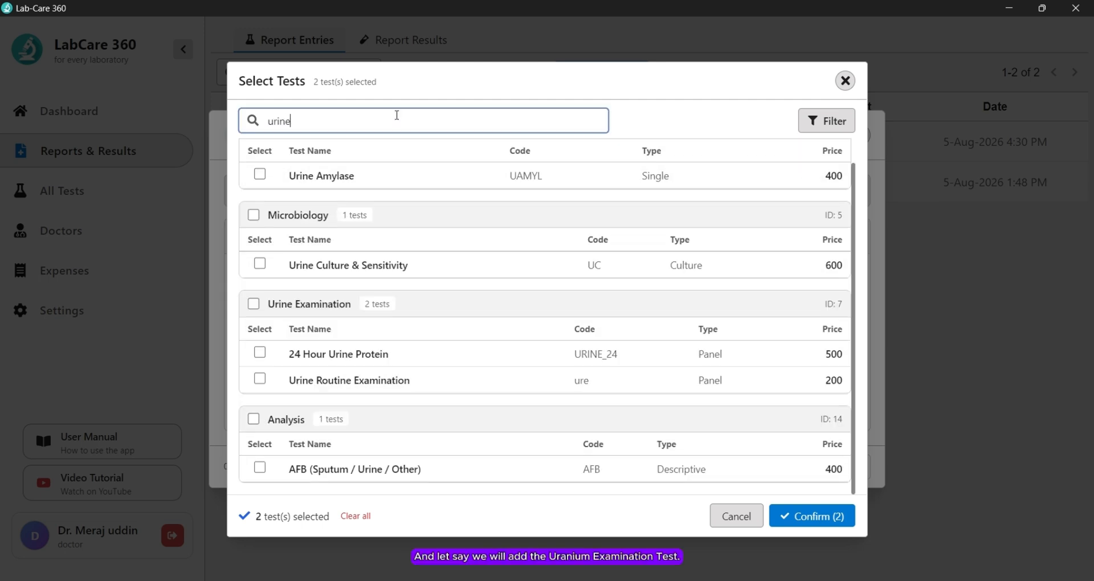
left_click(260, 378)
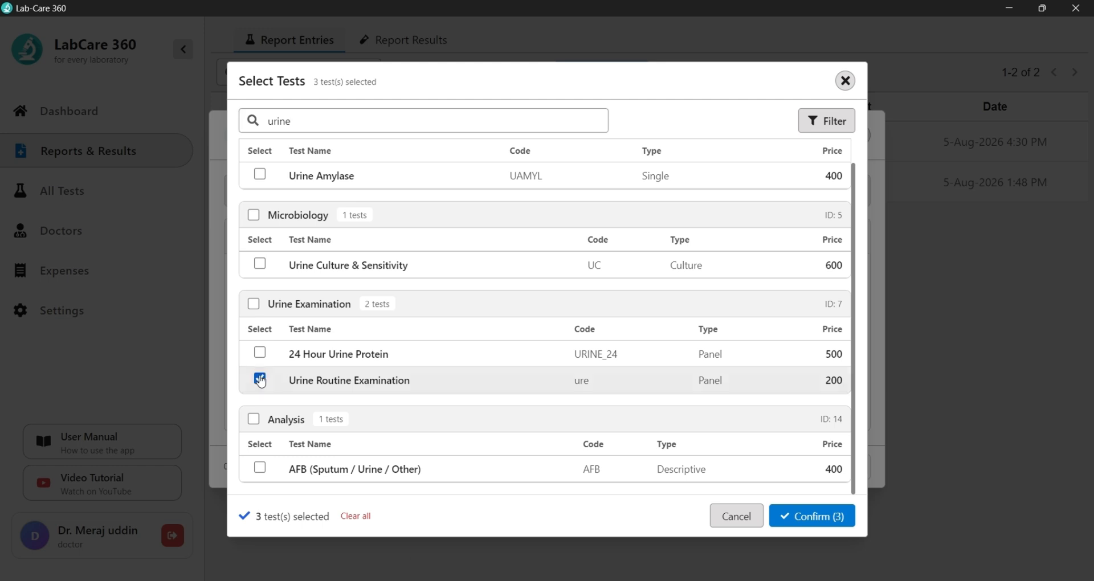
left_click(812, 519)
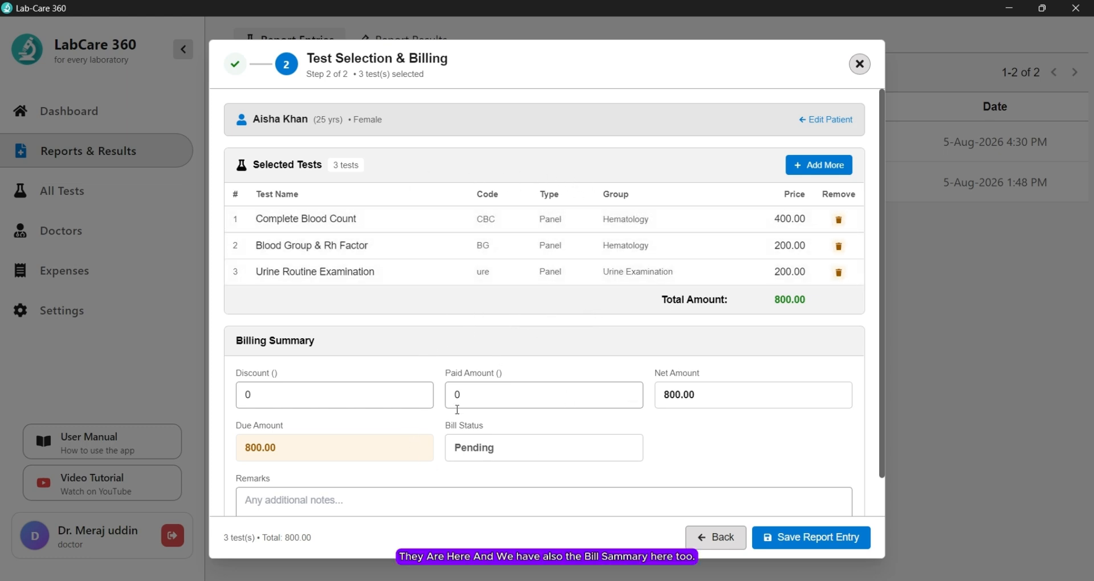
Step: Keep the paid amount at 0 and save the new entry with 800.00 due
scroll(568, 387, "down", 1)
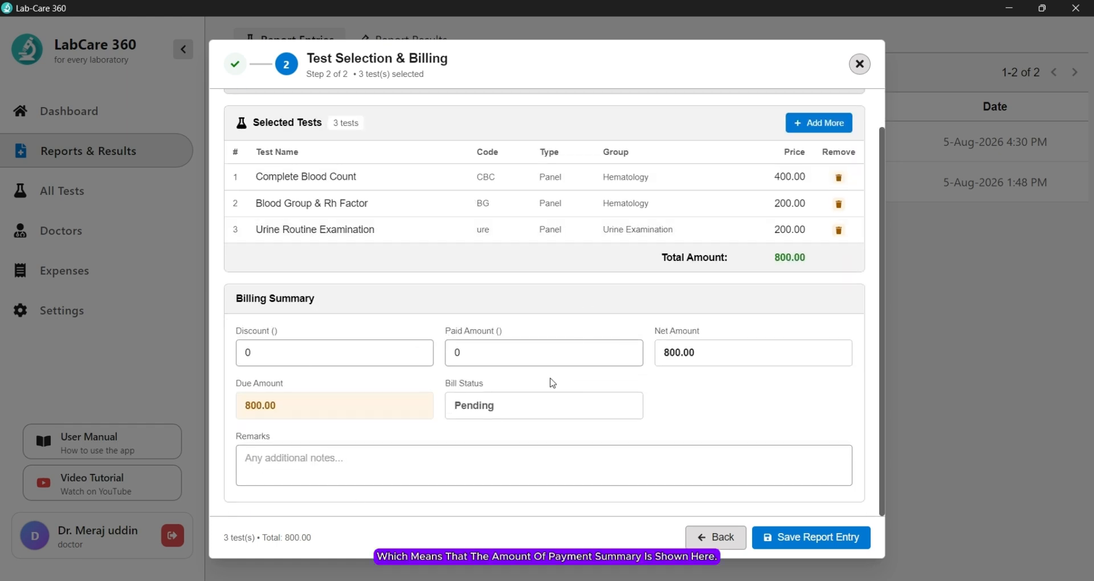
left_click(474, 345)
key("ctrl+a")
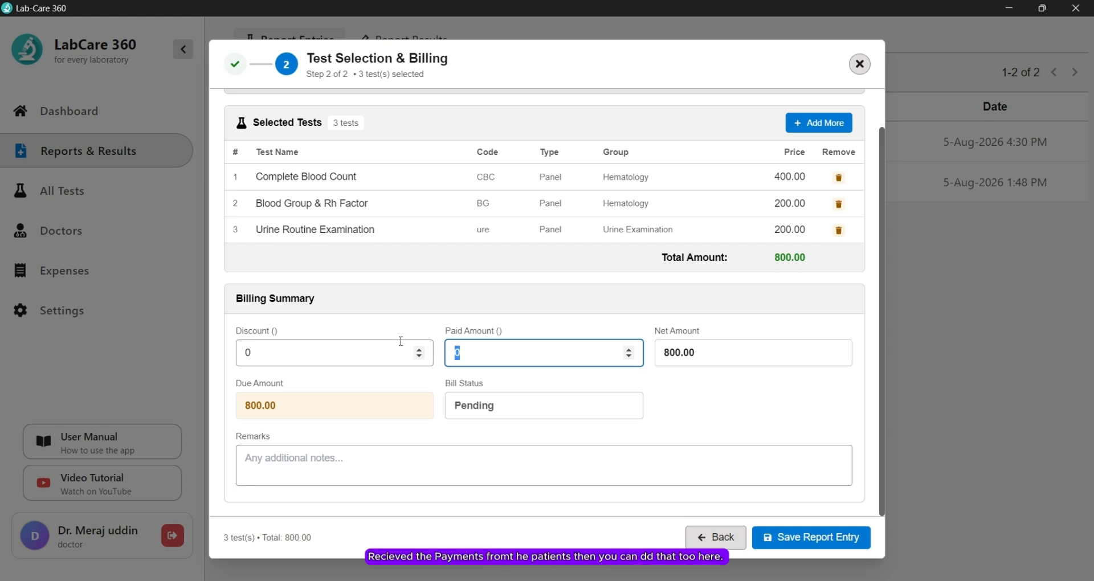
type("800")
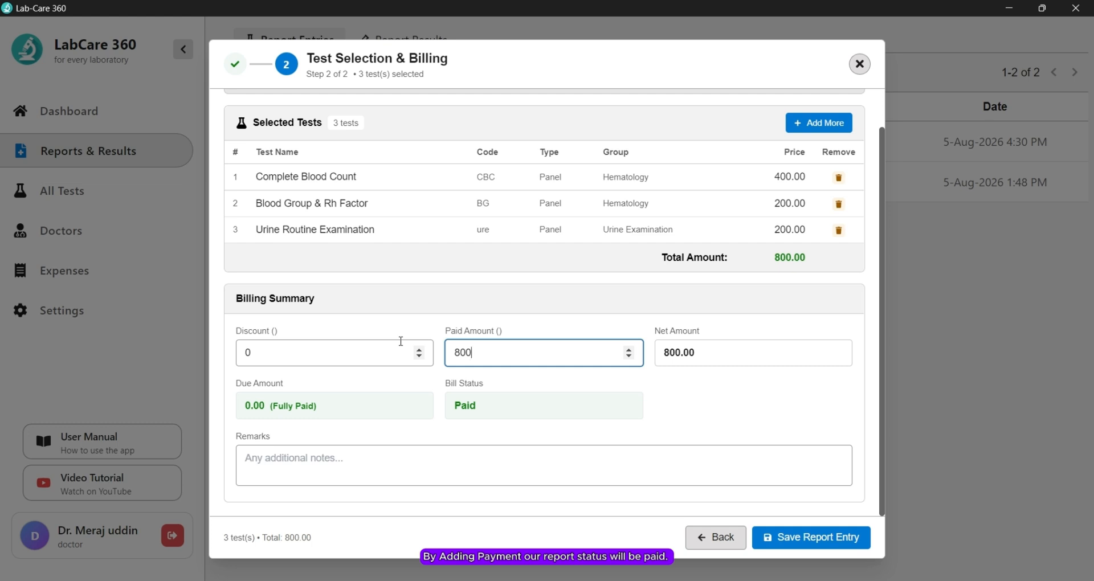
key("BackSpace")
key("BackSpace")
key("BackSpace")
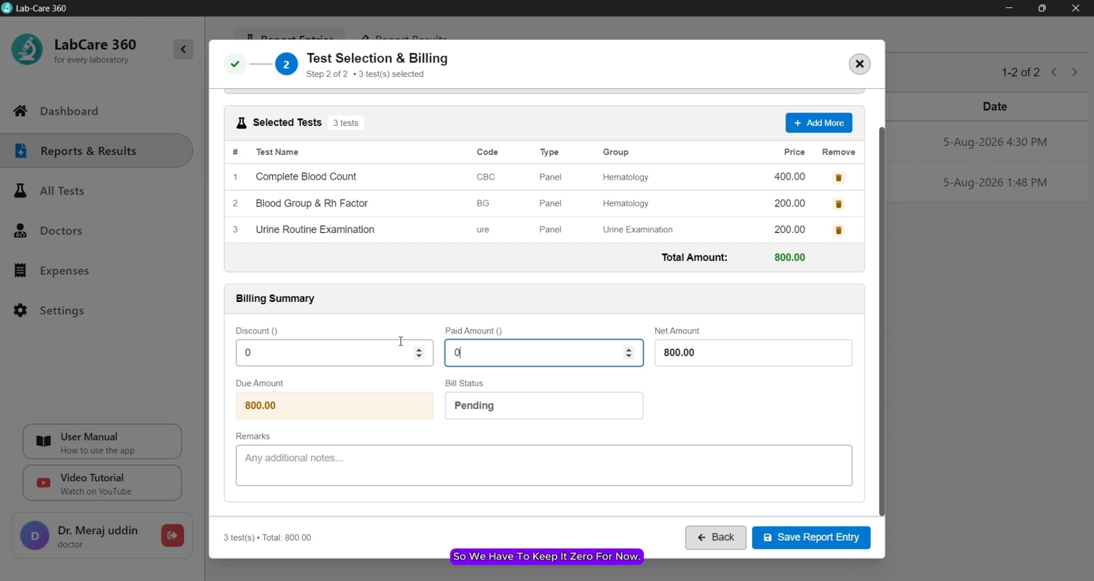
left_click(802, 539)
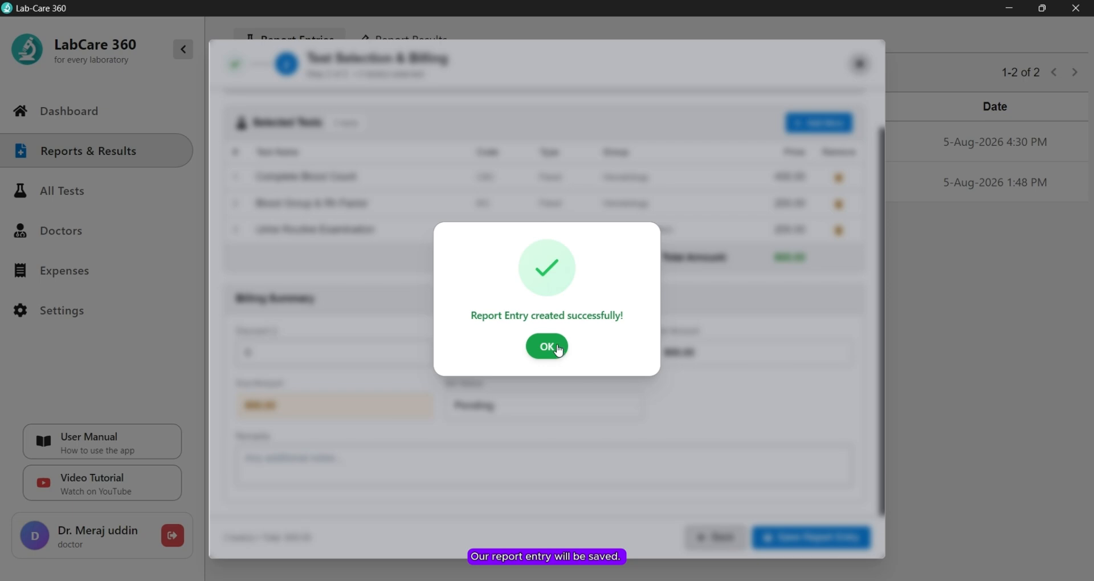
Step: Dismiss the confirmation, open report 367 for editing, and append 0033 to the patient's name
left_click(558, 348)
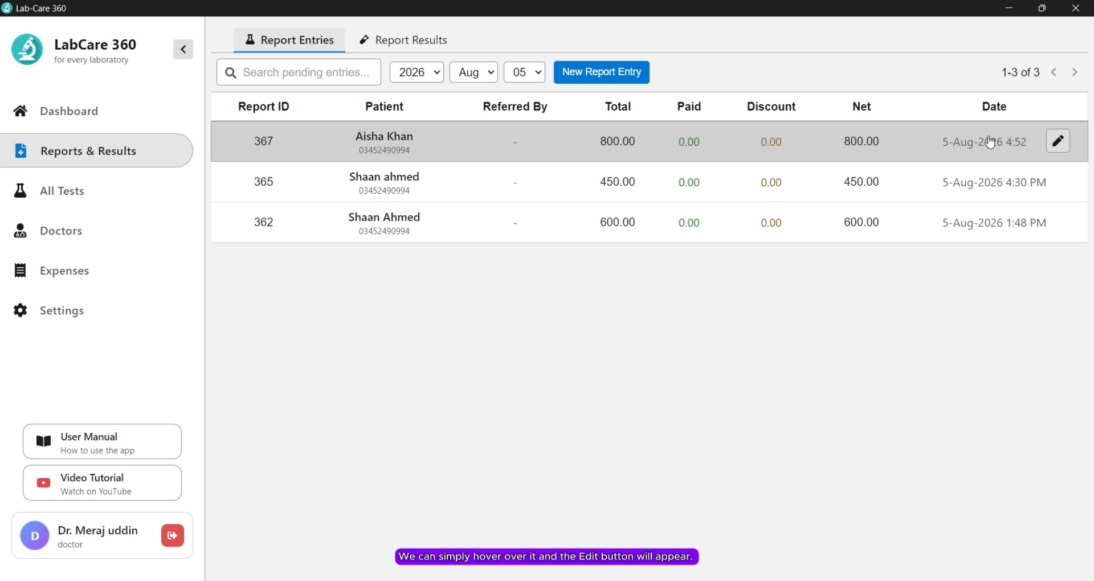
left_click(1058, 141)
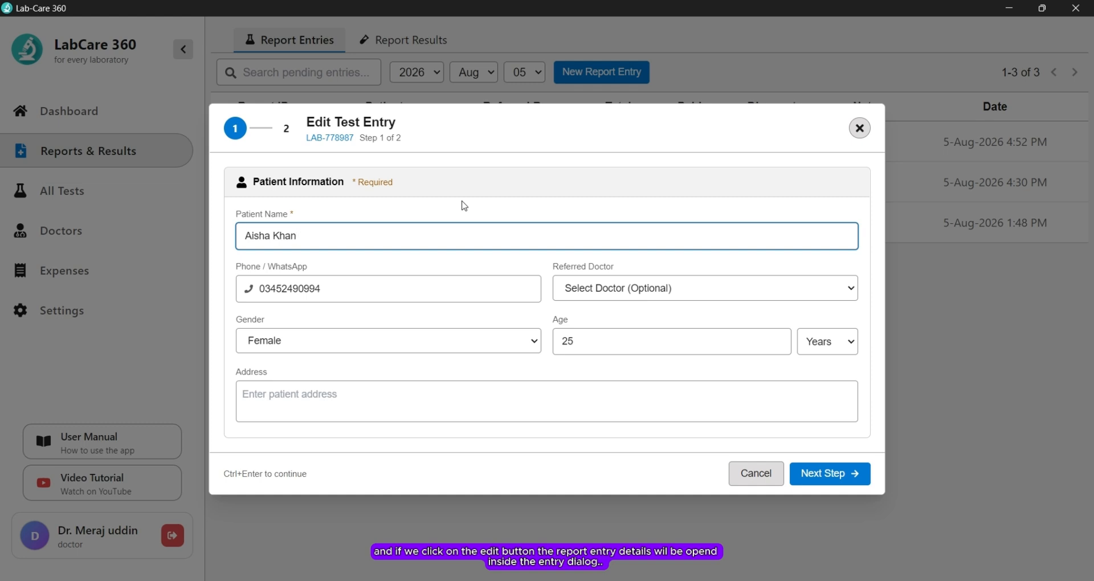
type("0033")
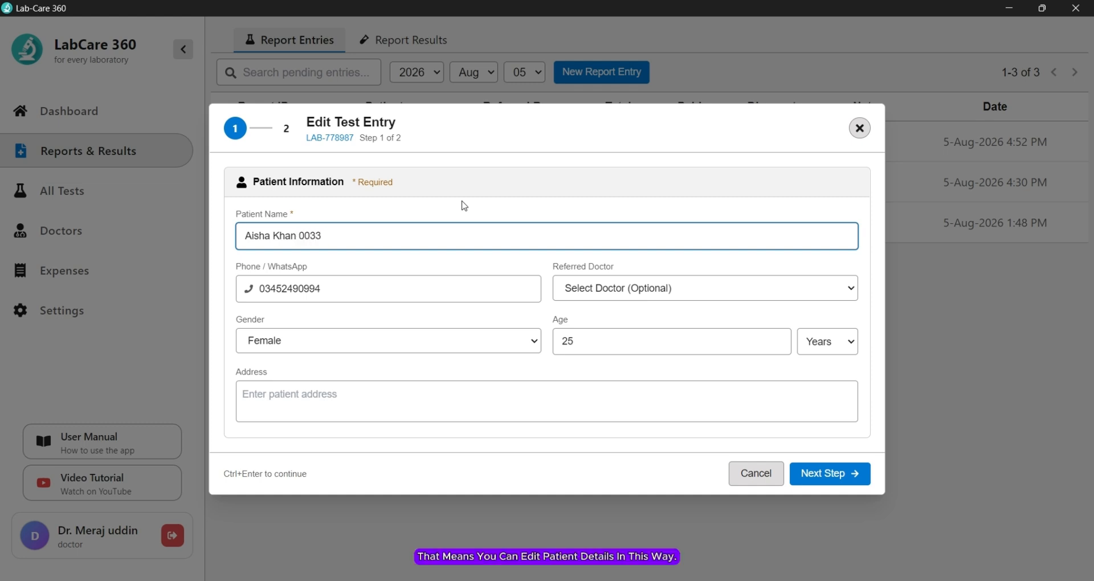
Step: Remove Urine Routine Examination from report 367 and save it at 600.00
left_click(831, 470)
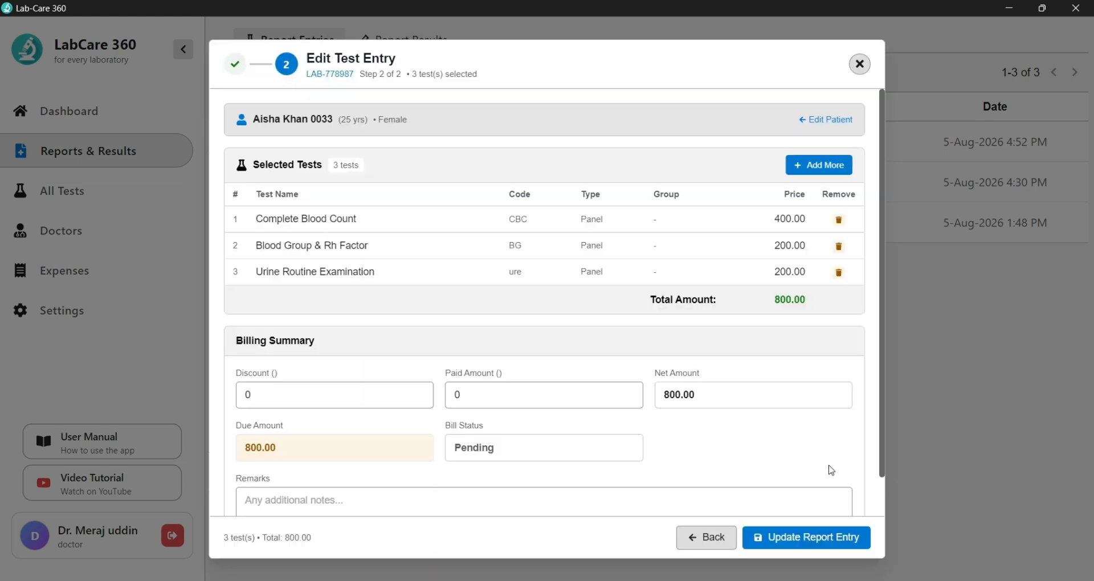
left_click(839, 273)
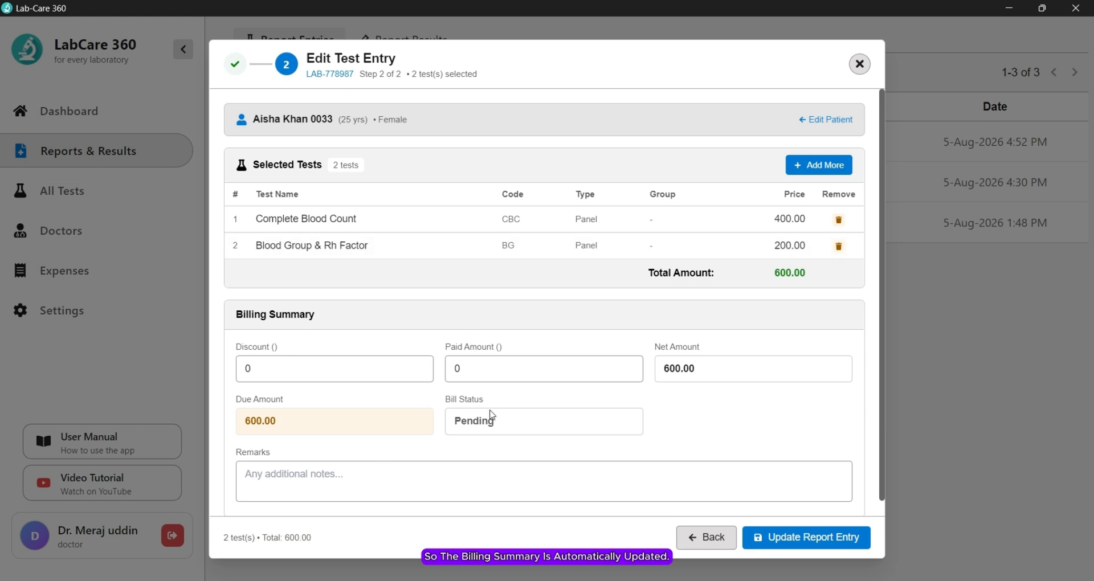
left_click(823, 540)
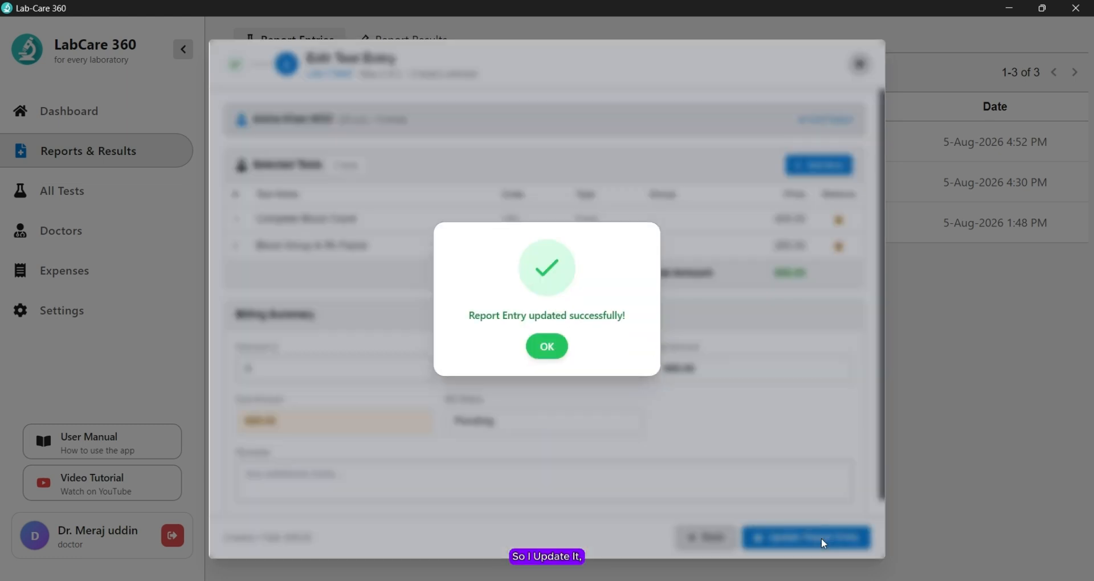
left_click(547, 347)
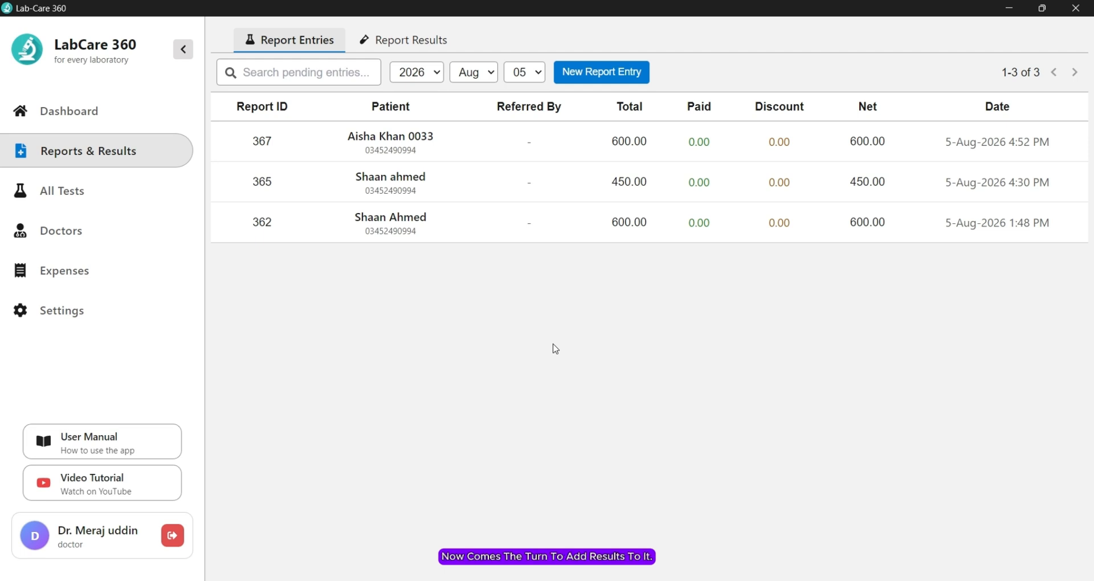
Step: Enter 12 for Hemoglobin, Platelets, Neutrophils, Eosinophils and other blood count results on report 367
left_click(442, 143)
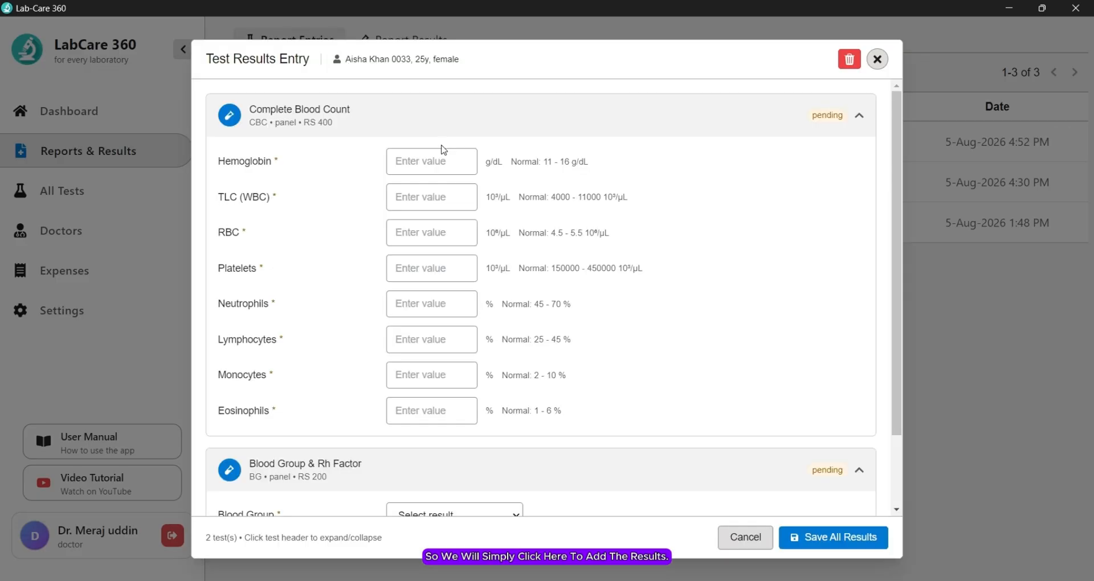
scroll(444, 303, "down", 2)
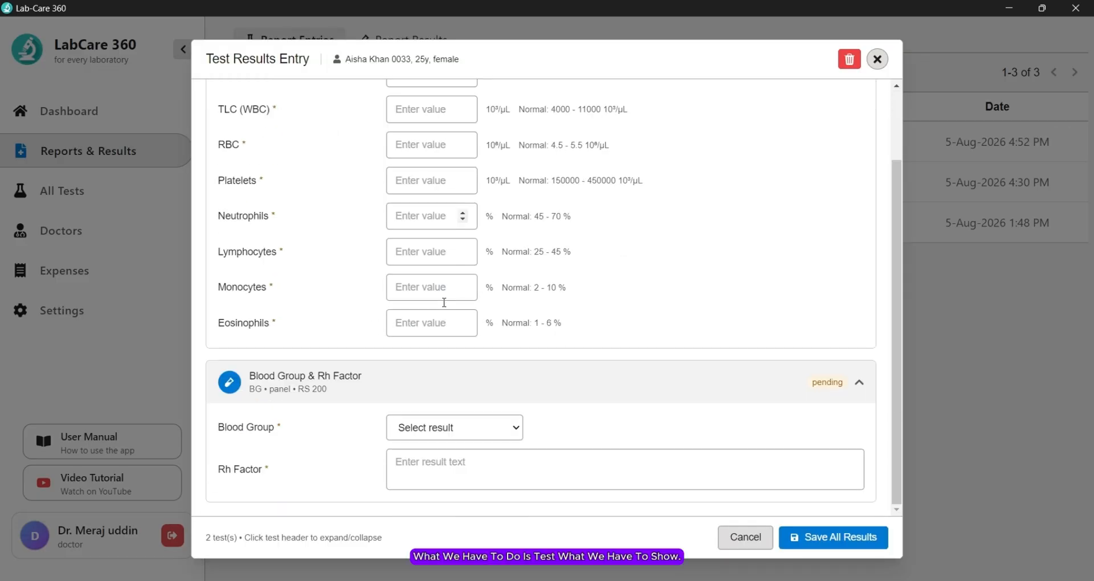
scroll(444, 303, "up", 2)
left_click(415, 155)
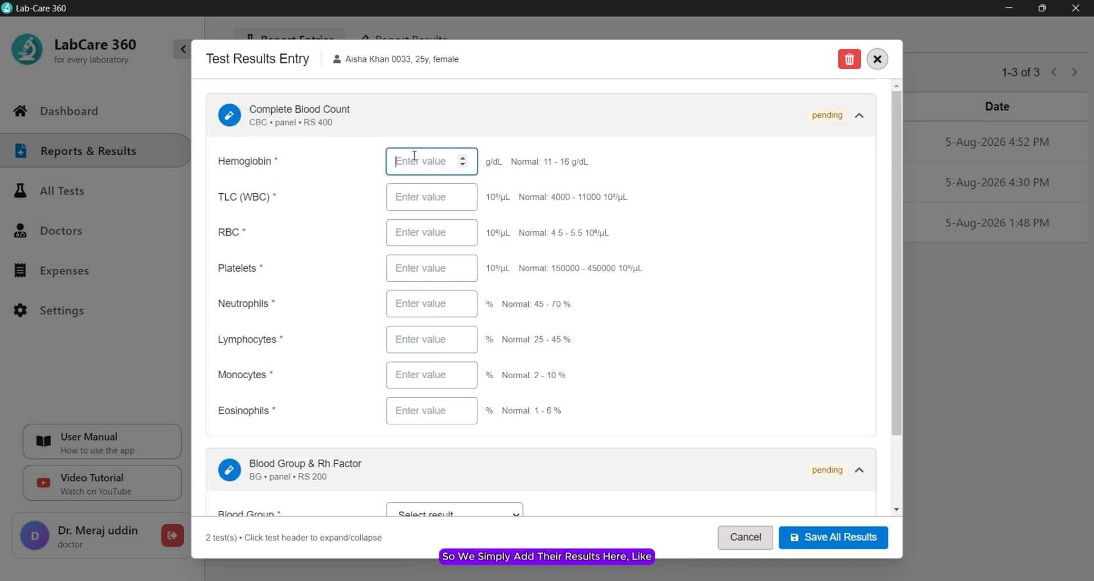
type("12")
key("Tab")
type("12")
key("Tab")
type("12")
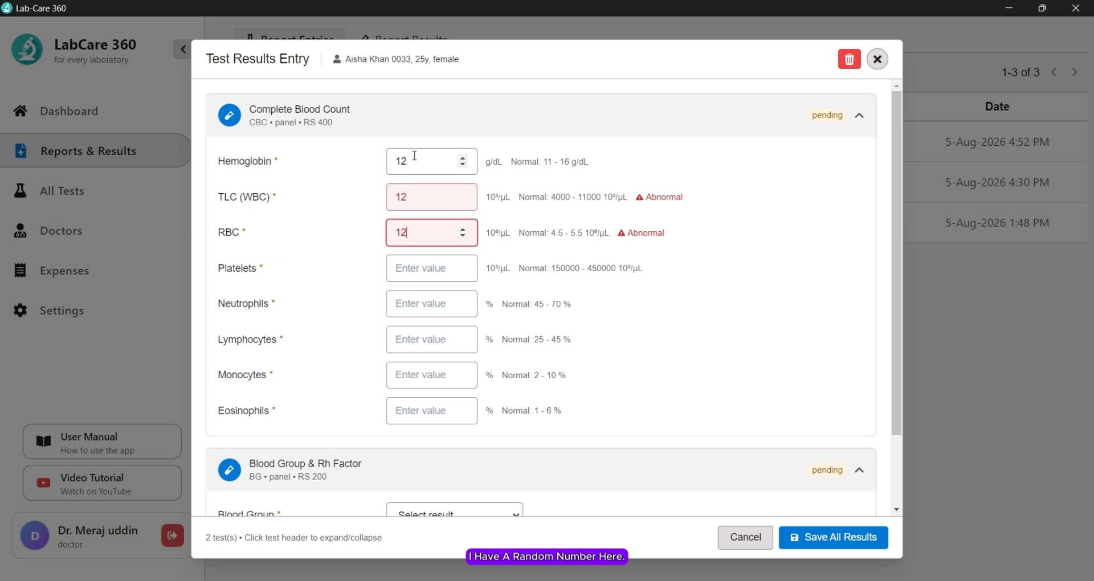
key("Tab")
type("12")
key("Tab")
type("12")
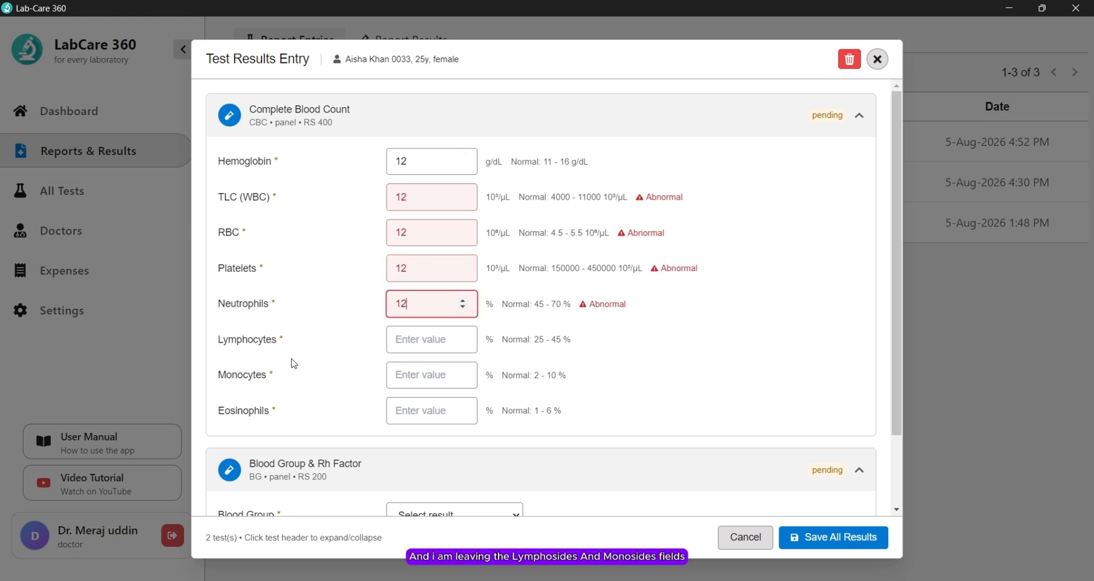
left_click(405, 412)
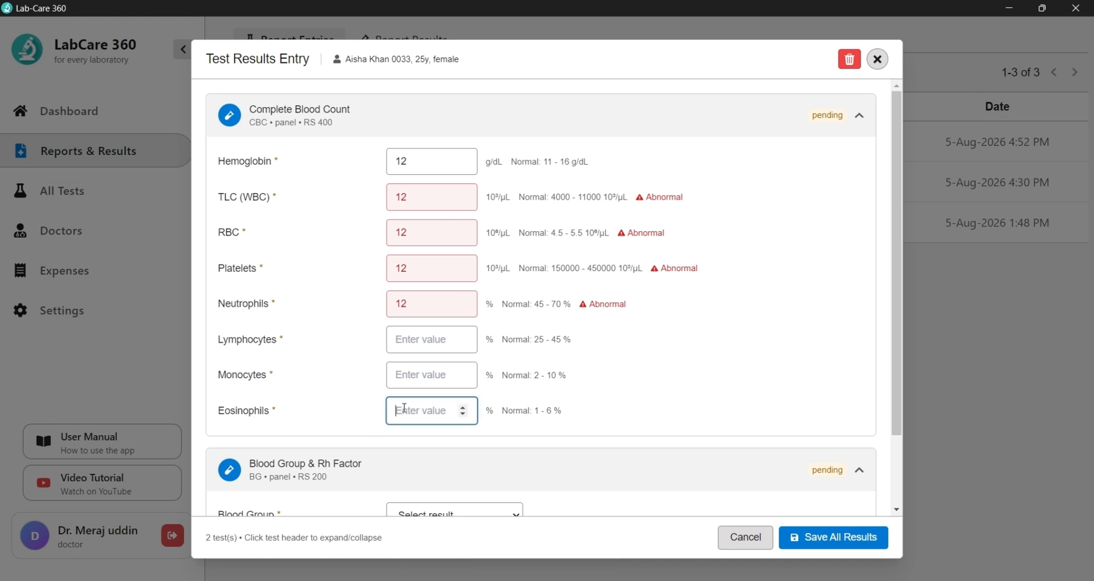
type("12")
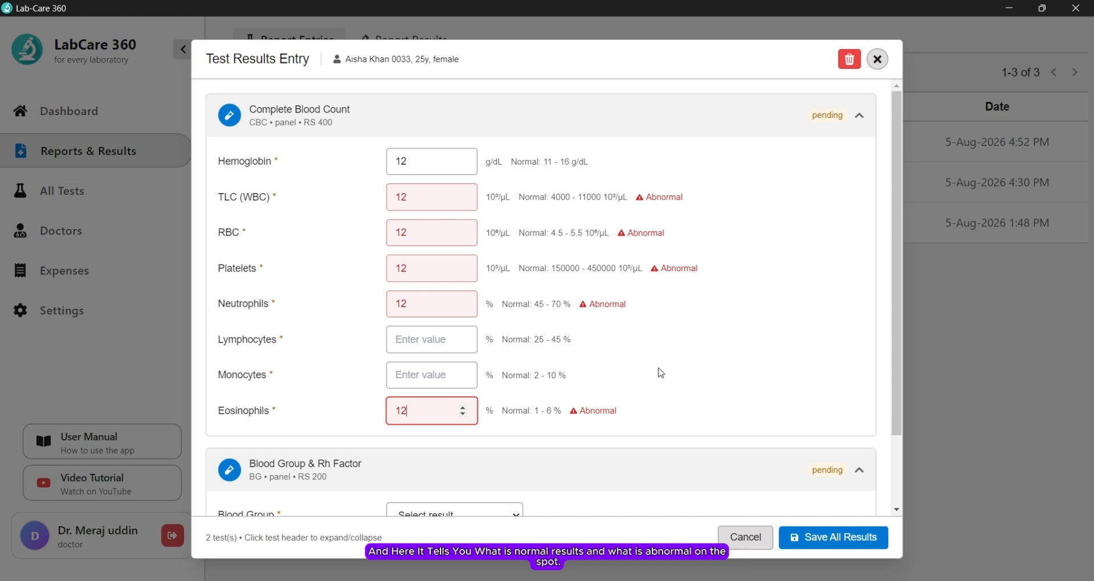
Step: Set blood group B +Ive, add a B Positive Rh Factor note for the patient, and save all results
scroll(660, 373, "down", 2)
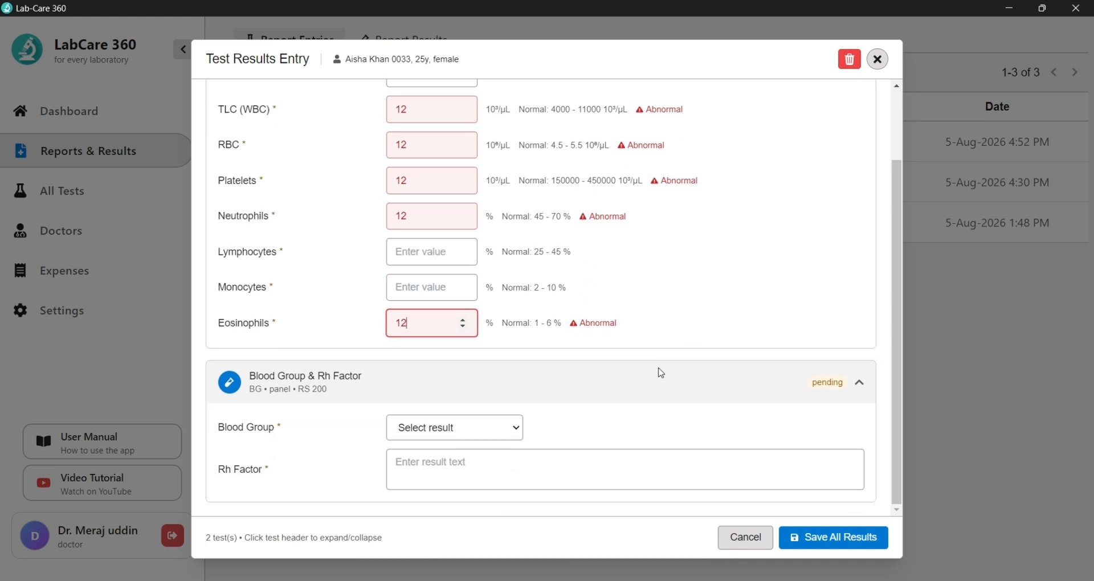
left_click(469, 435)
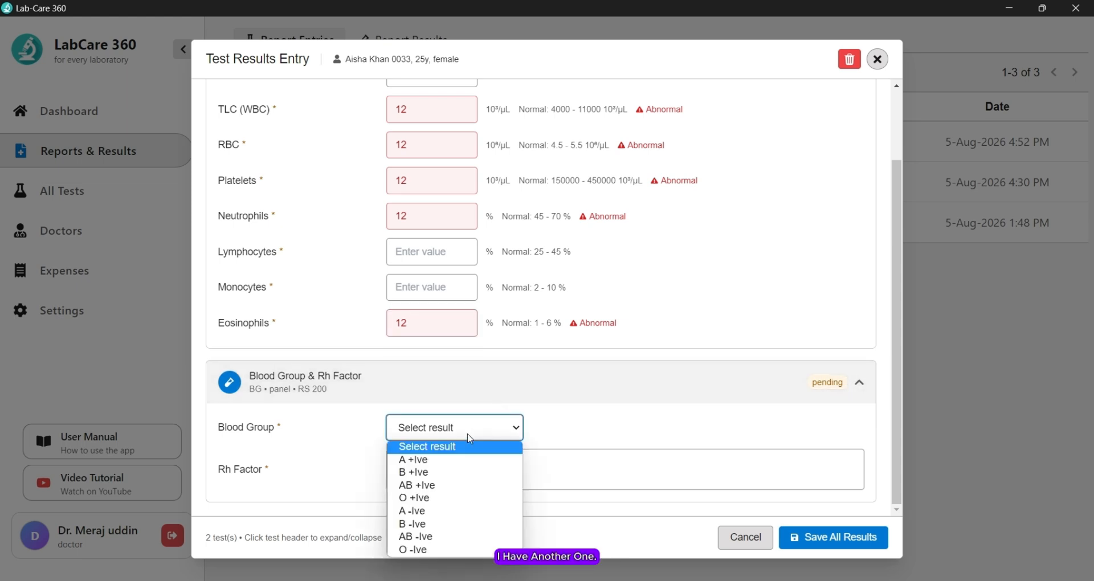
left_click(414, 472)
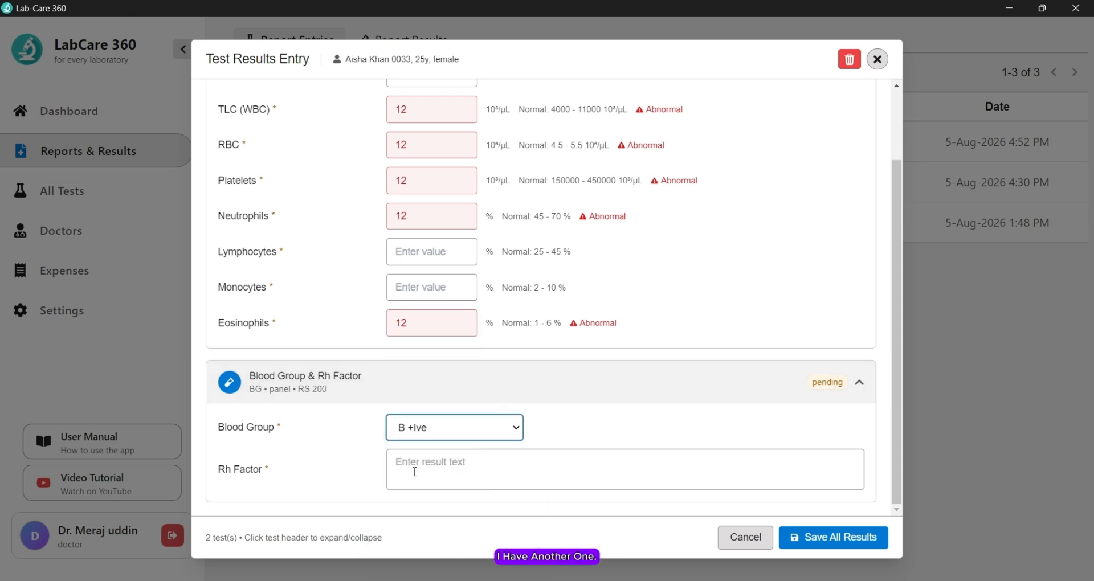
left_click(414, 466)
type("B")
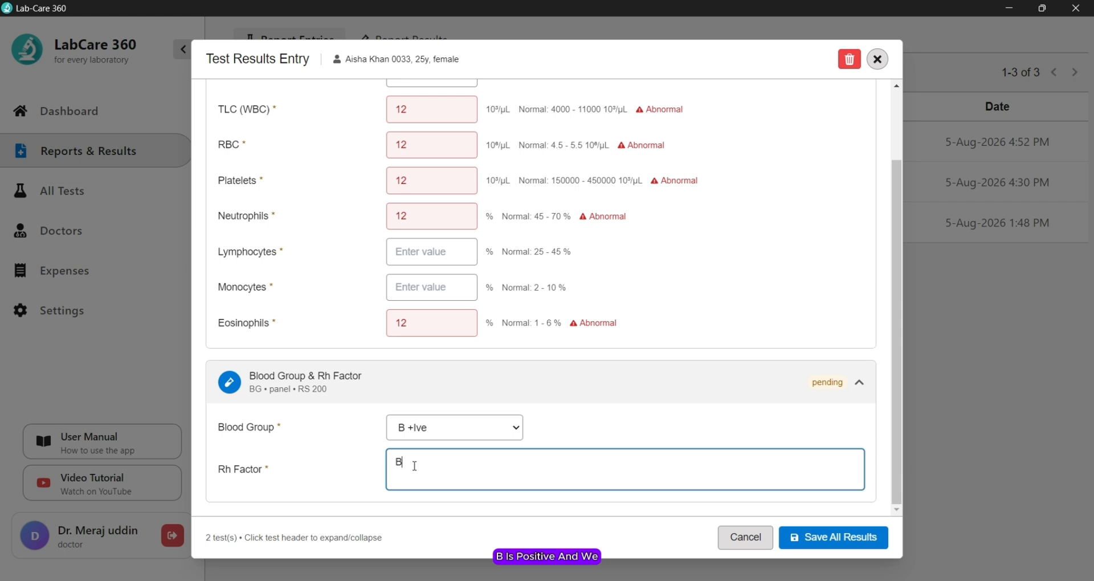
type(" Po")
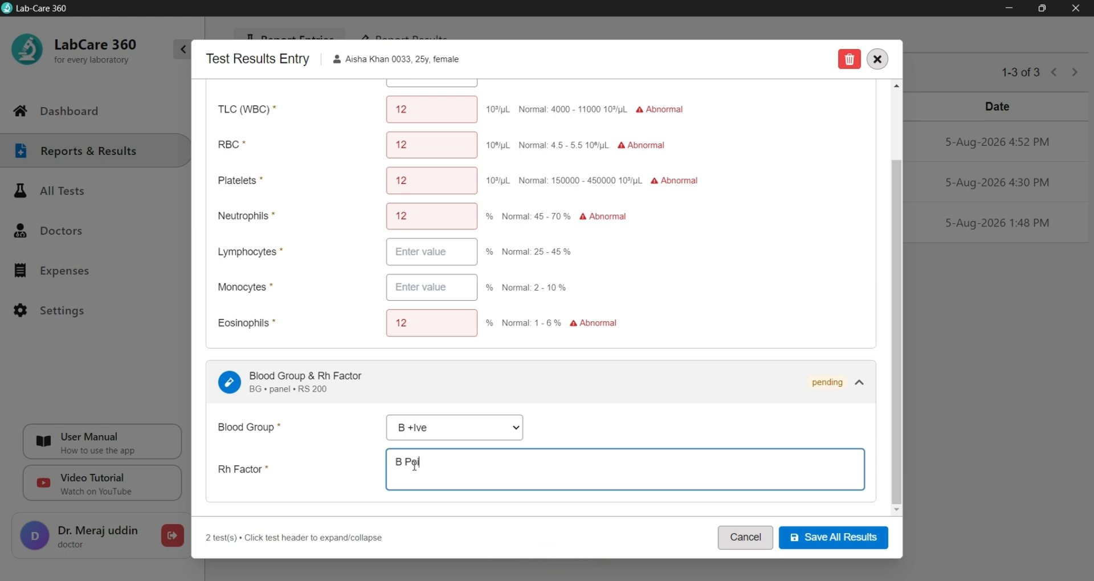
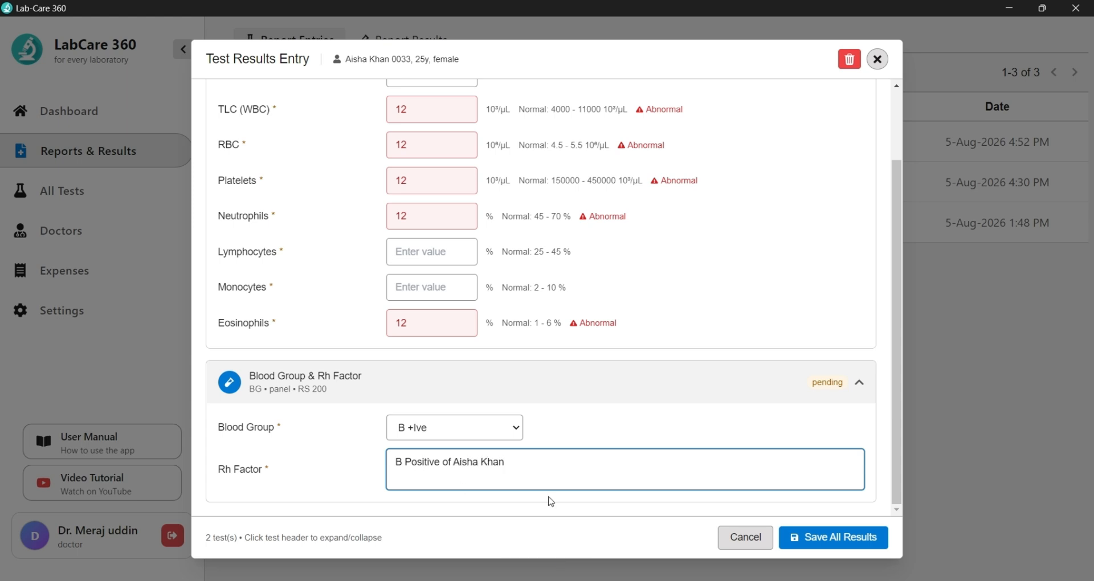
left_click(828, 548)
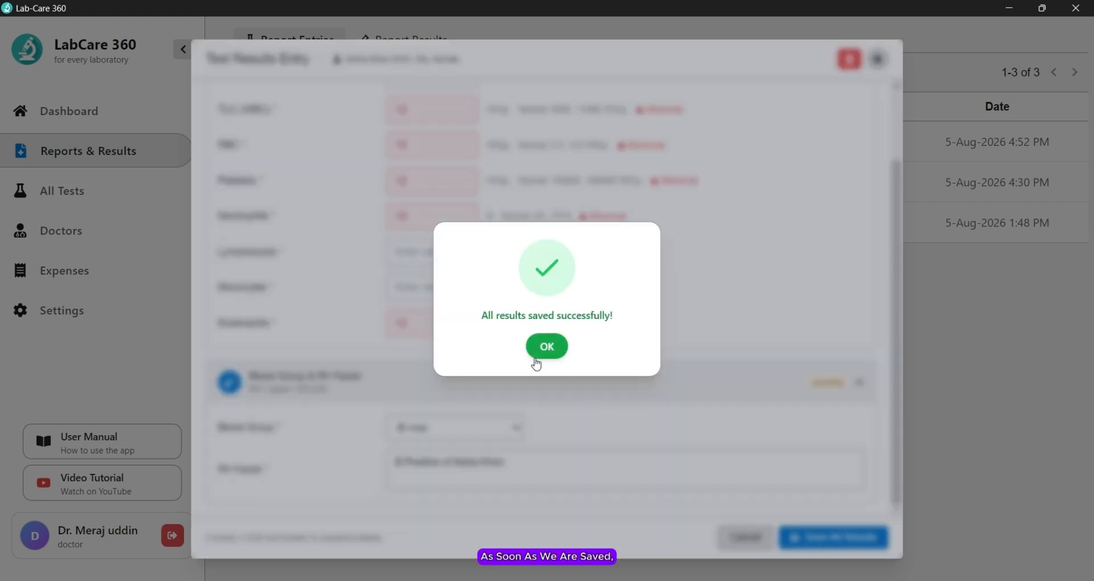
Step: Print report 367's test report, then cancel the print settings to view the formatted report
left_click(537, 361)
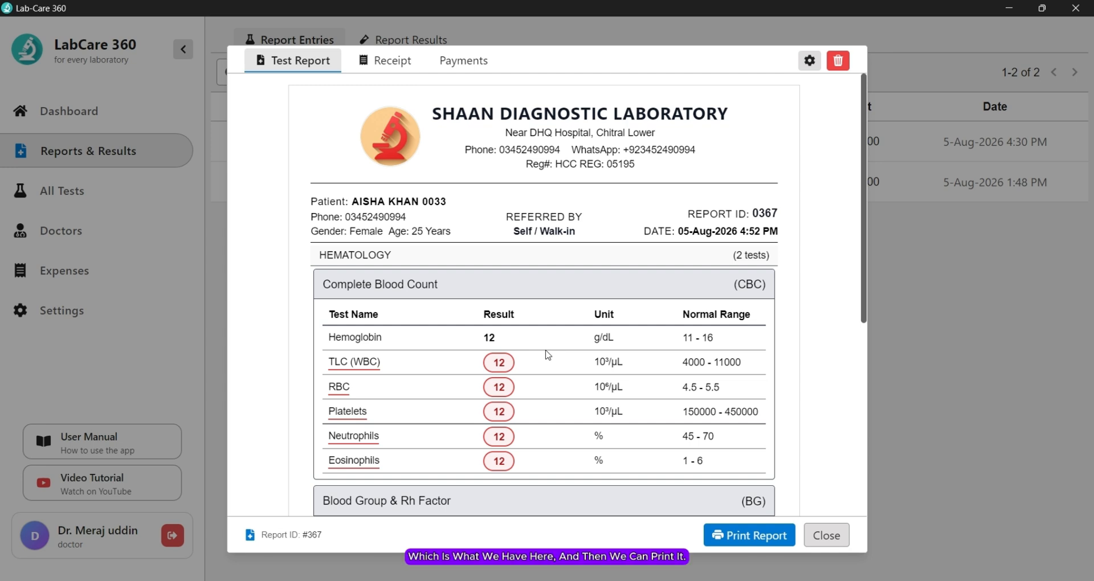
left_click(747, 540)
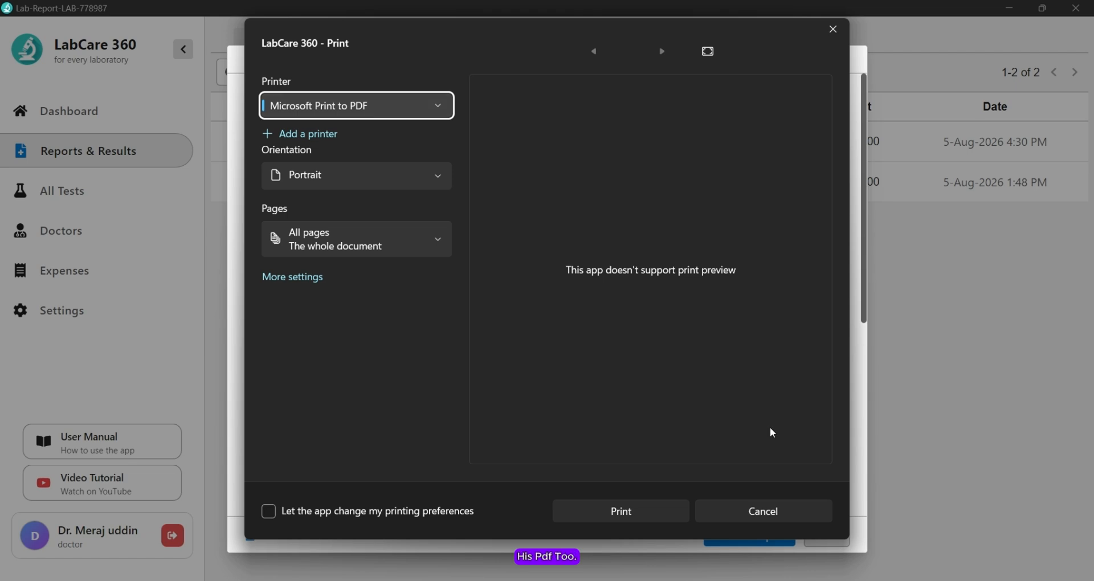
left_click(798, 515)
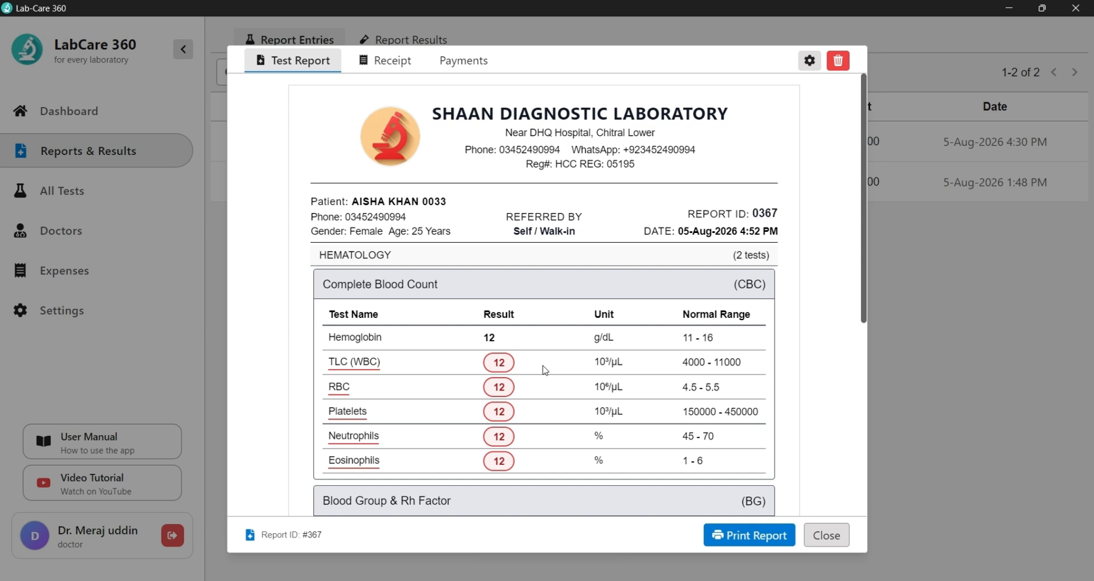
Step: Check report 367's receipt and payments, ending on its payment status showing 600.00 unpaid
left_click(398, 63)
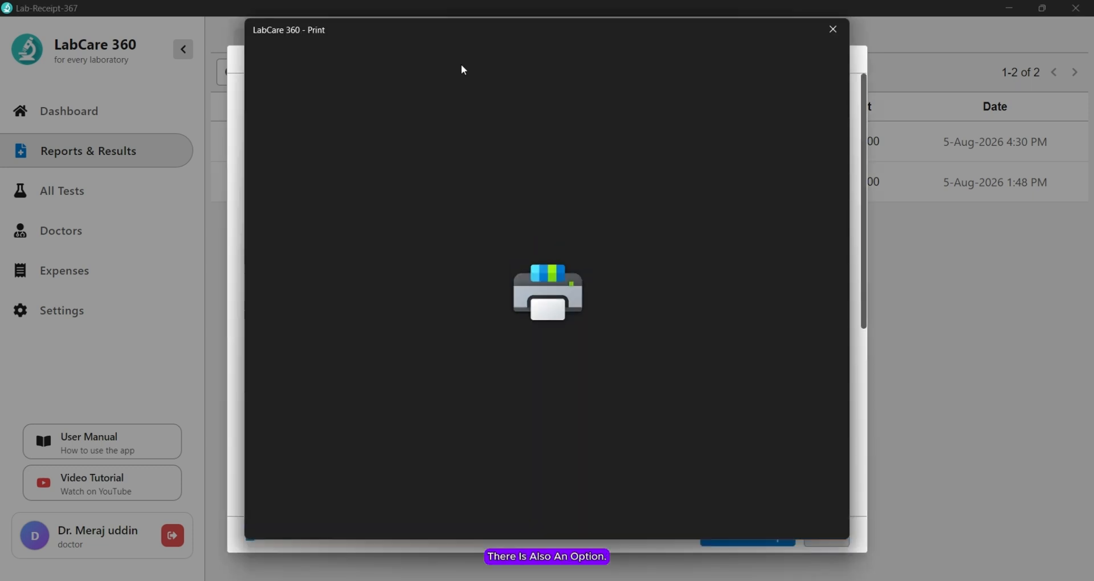
left_click(832, 39)
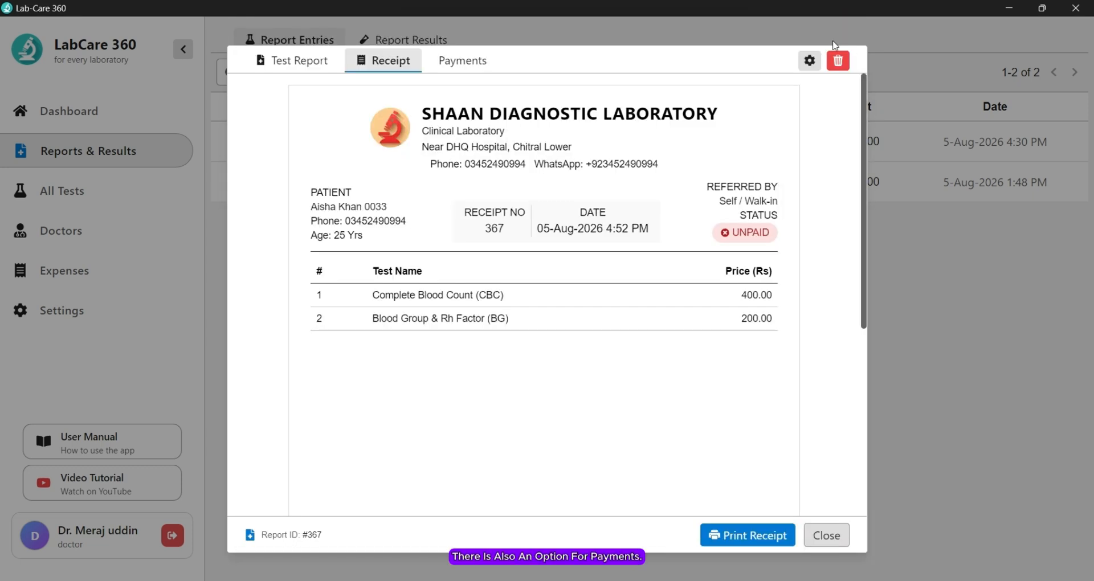
left_click(468, 64)
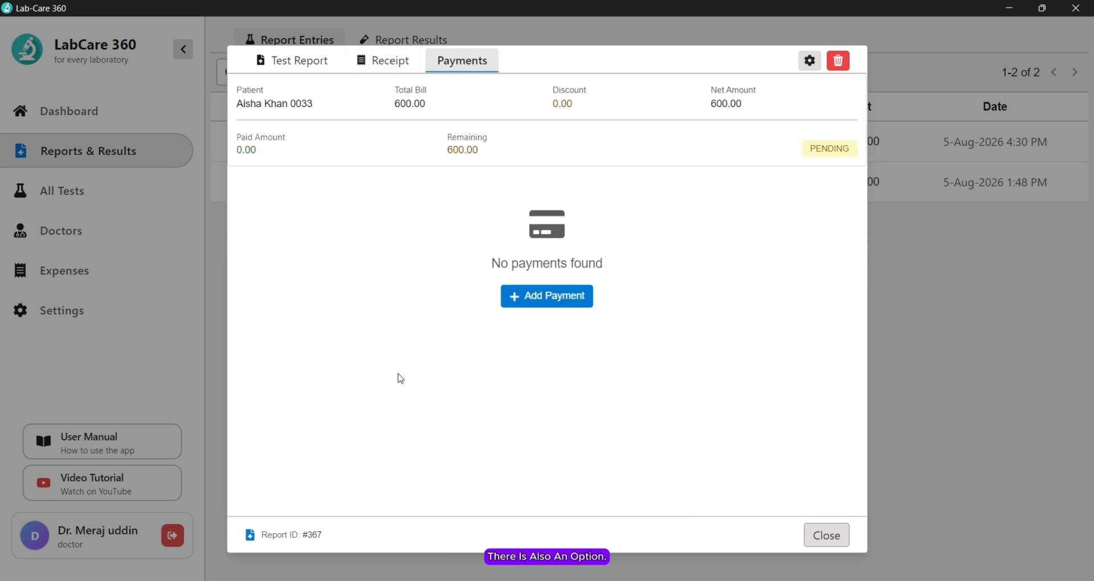
left_click(300, 78)
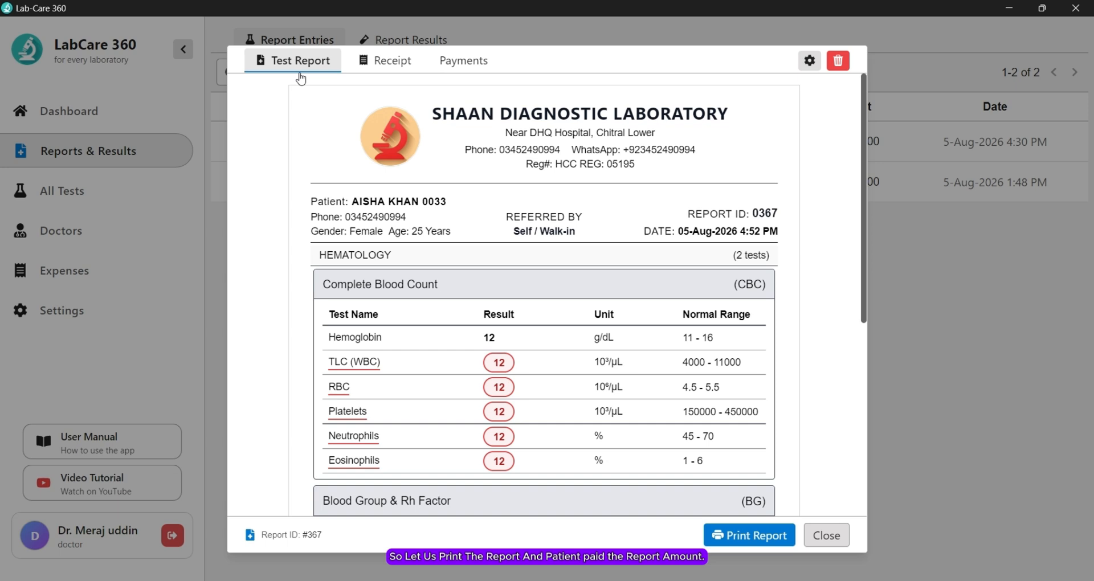
left_click(438, 59)
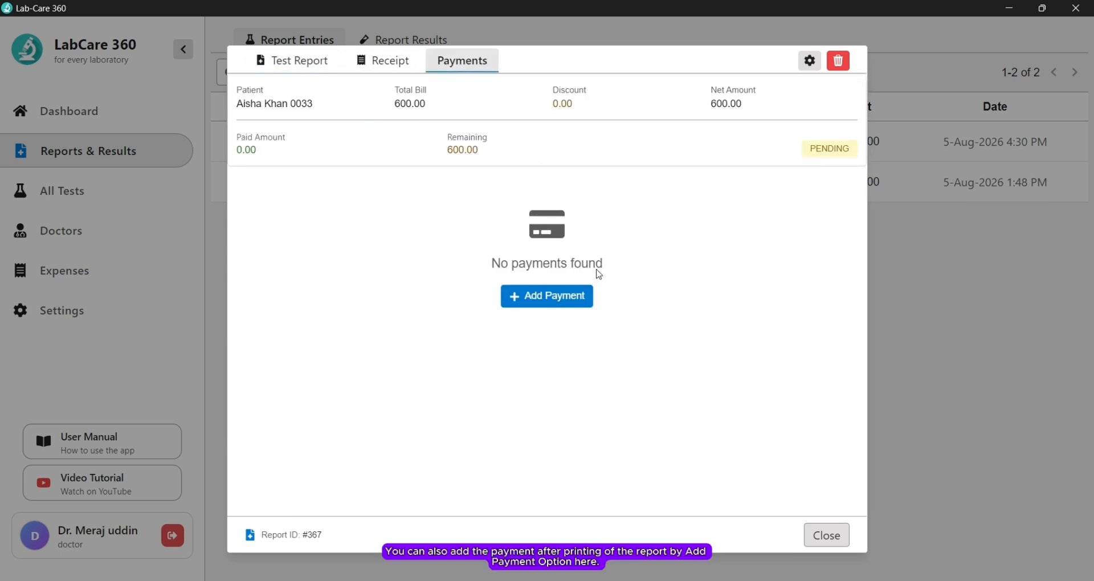
Step: Add a 600 cash payment with no discount or notes and confirm it
left_click(539, 298)
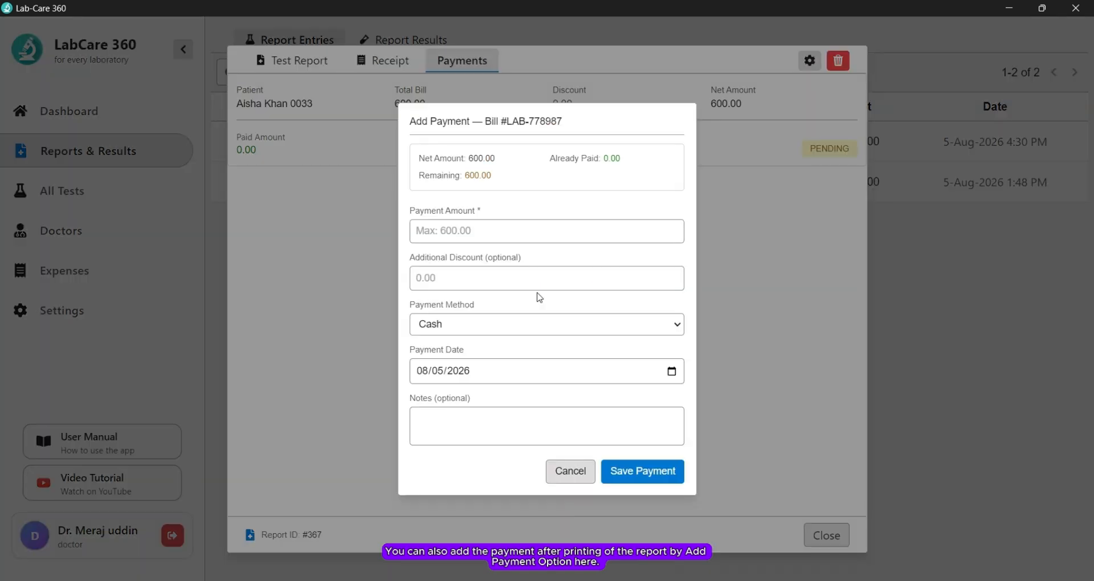
left_click(500, 235)
type("600")
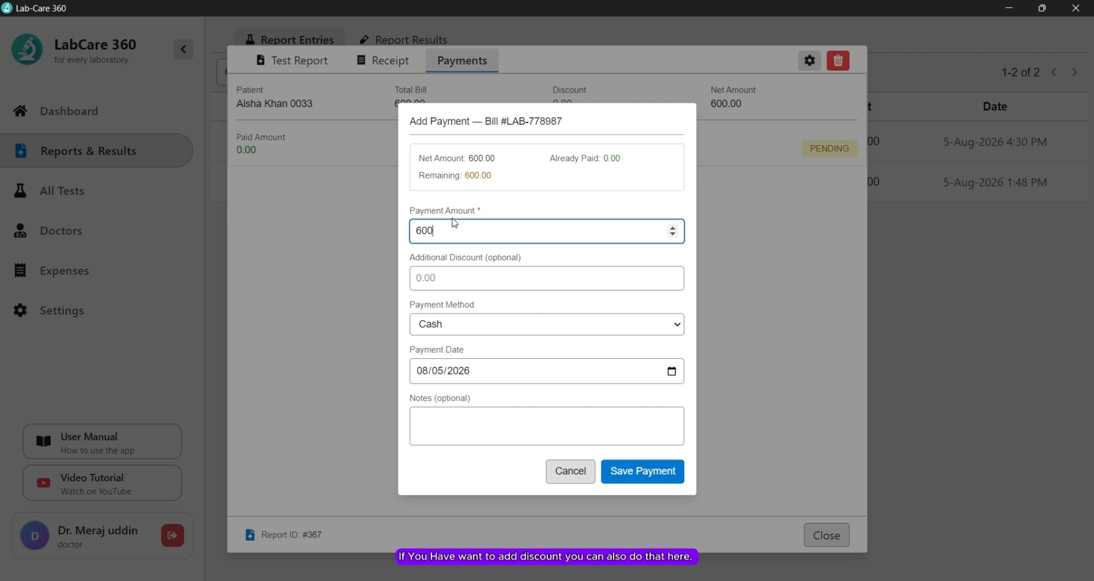
left_click(468, 270)
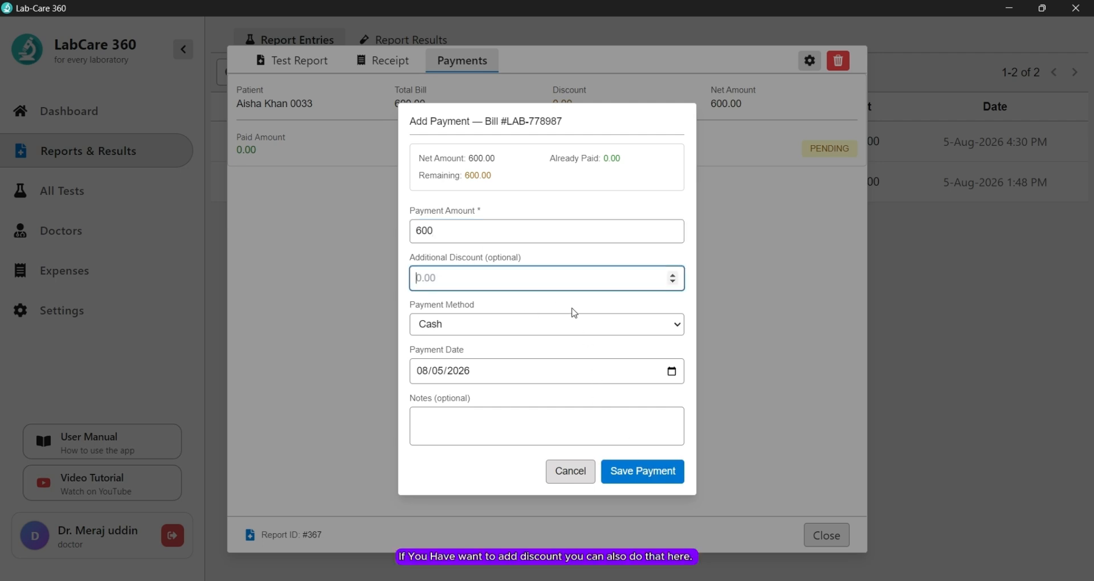
left_click(488, 440)
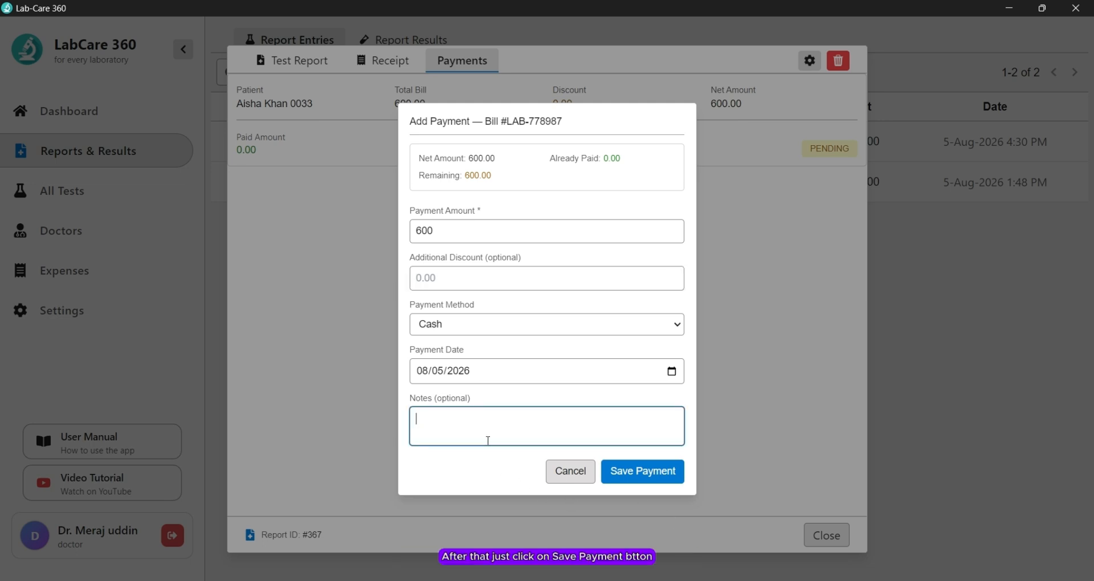
left_click(664, 478)
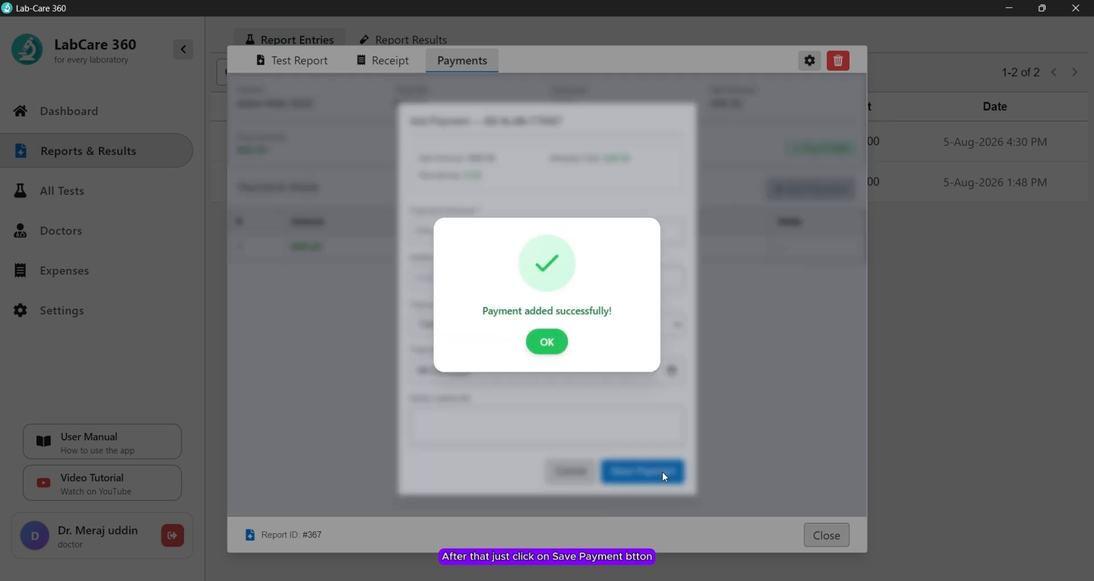
left_click(554, 341)
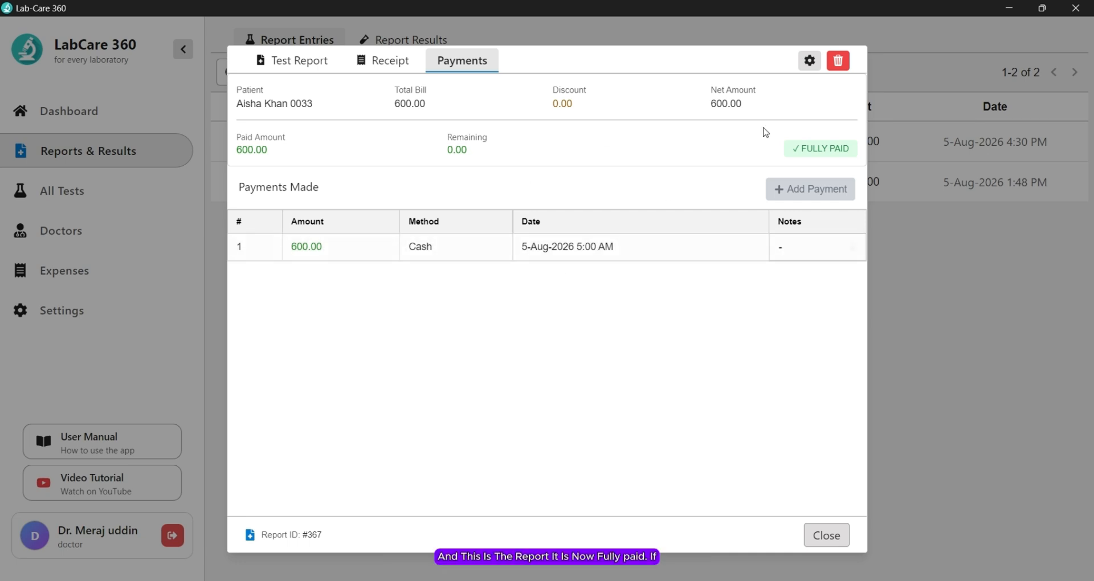
Step: Check the paid receipt and totals of report 367, then close the report
left_click(388, 58)
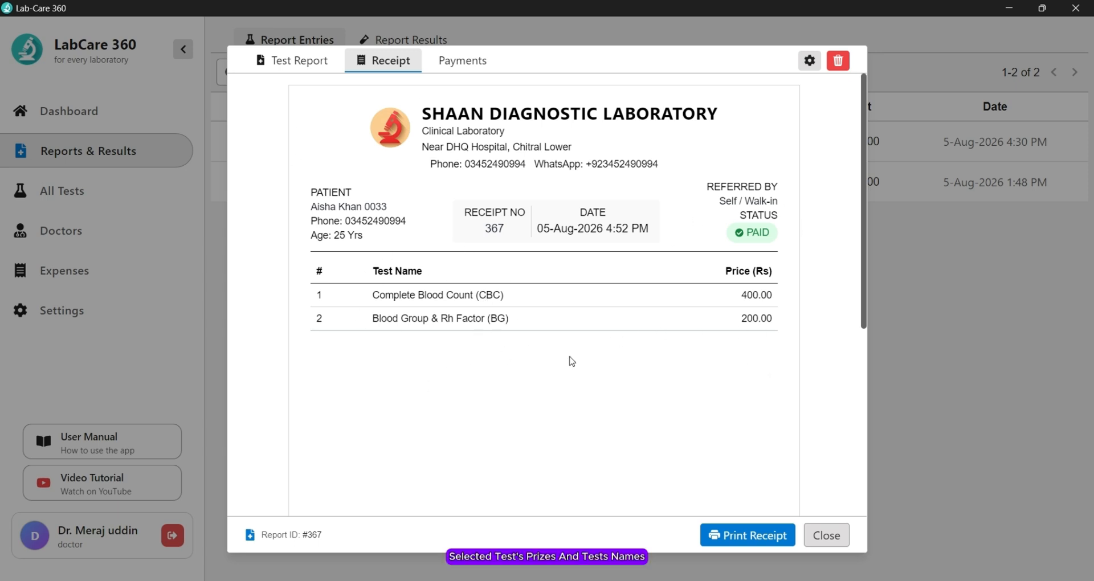
scroll(575, 376, "down", 5)
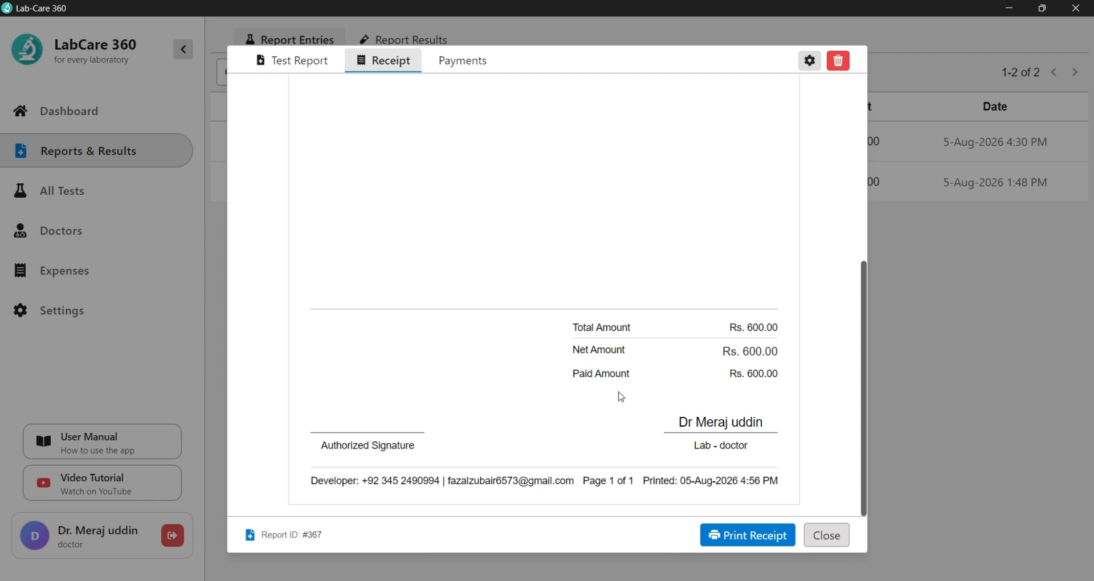
left_click(827, 536)
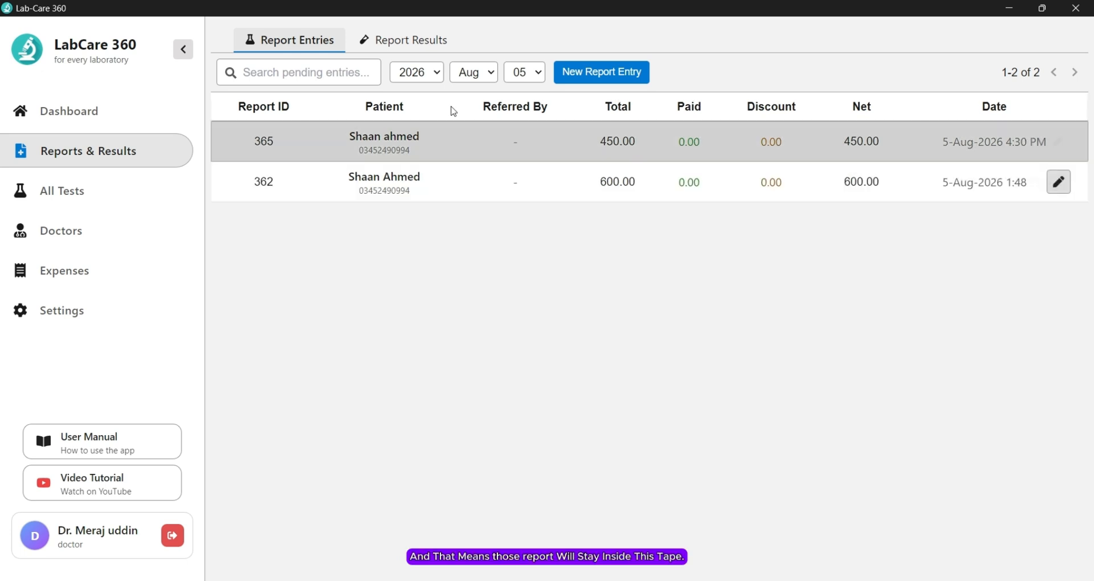
Step: Review report 367 again in Report Results, then go back to the pending Report Entries list
left_click(386, 46)
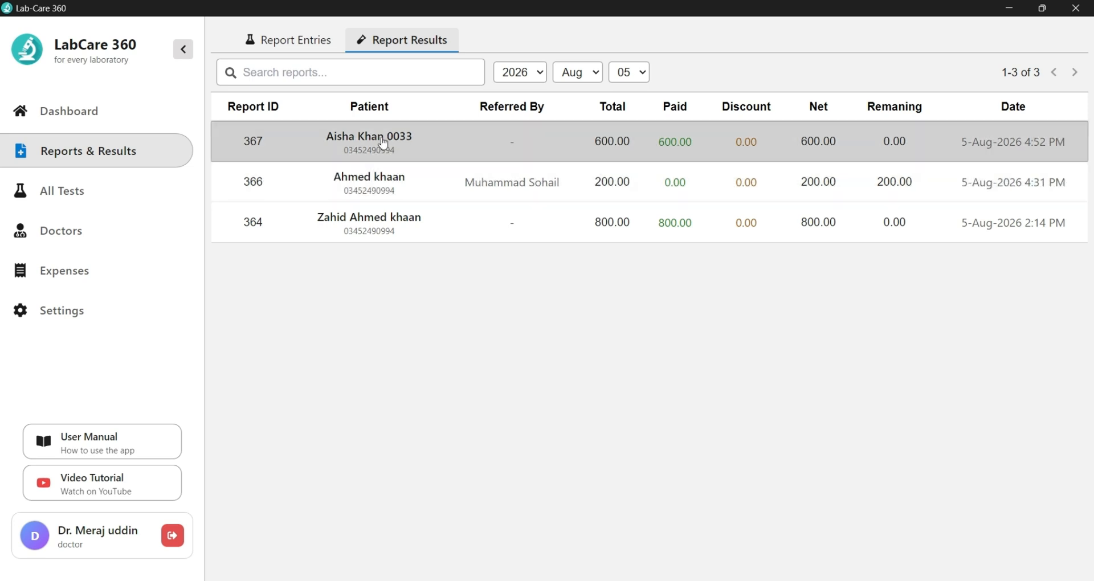
left_click(382, 139)
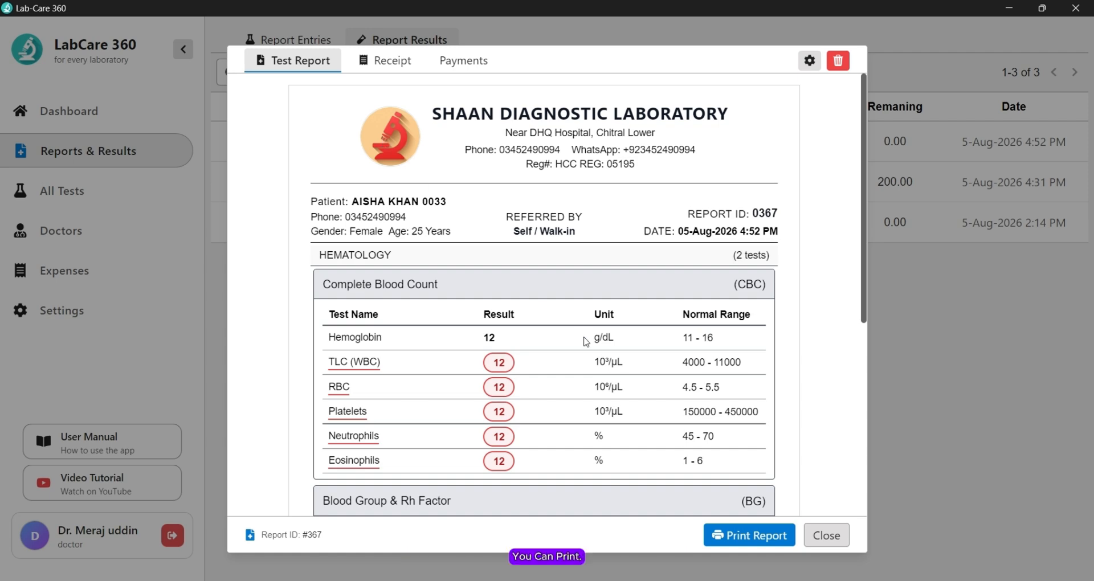
scroll(586, 341, "down", 5)
scroll(587, 342, "up", 5)
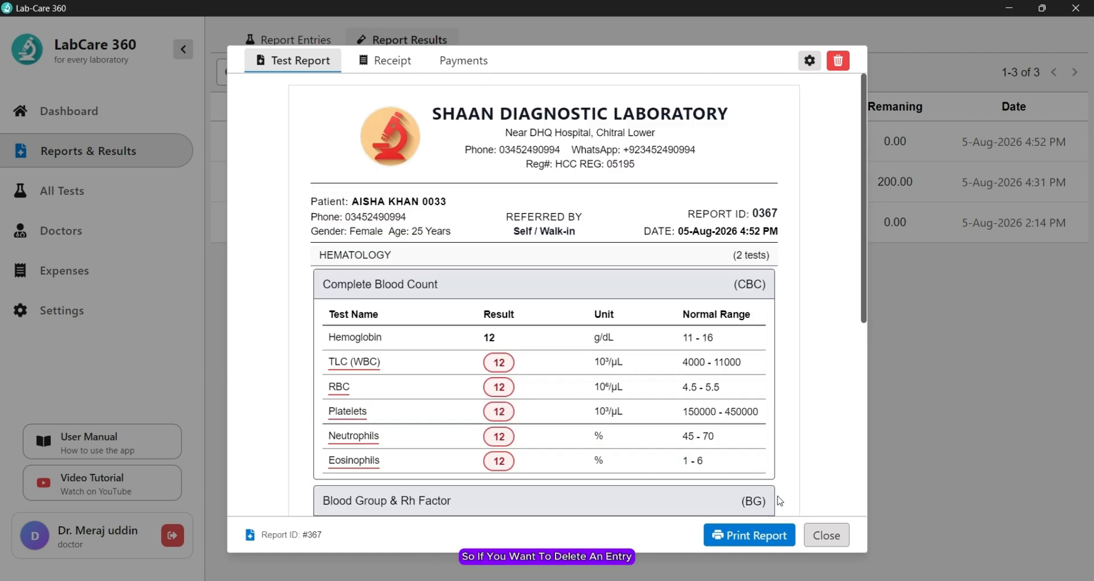
left_click(825, 536)
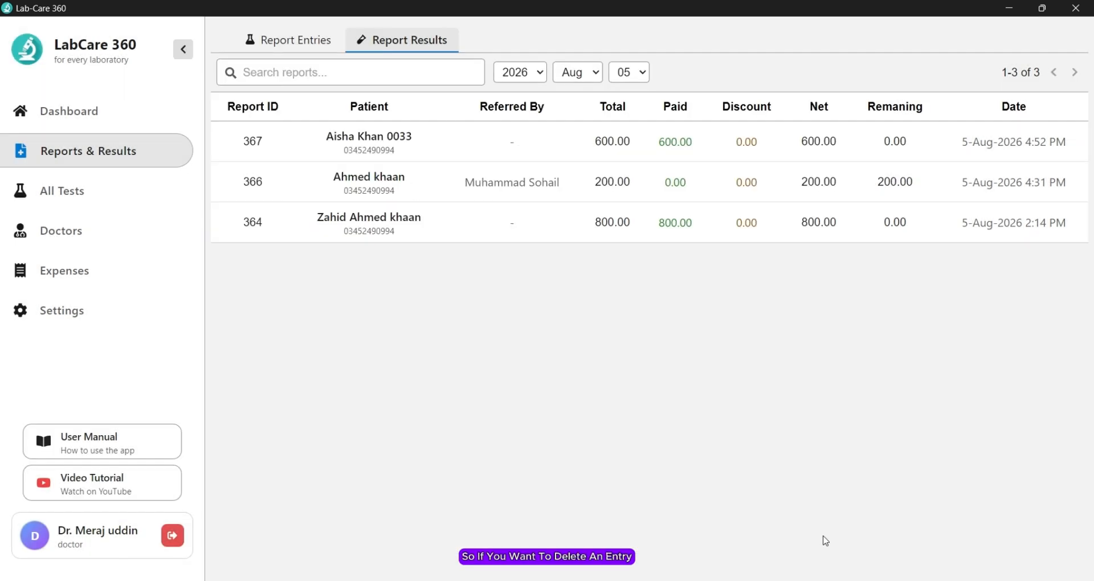
left_click(298, 41)
Step: Open pending entry 365, permanently delete it, and close the emptied report view
left_click(488, 143)
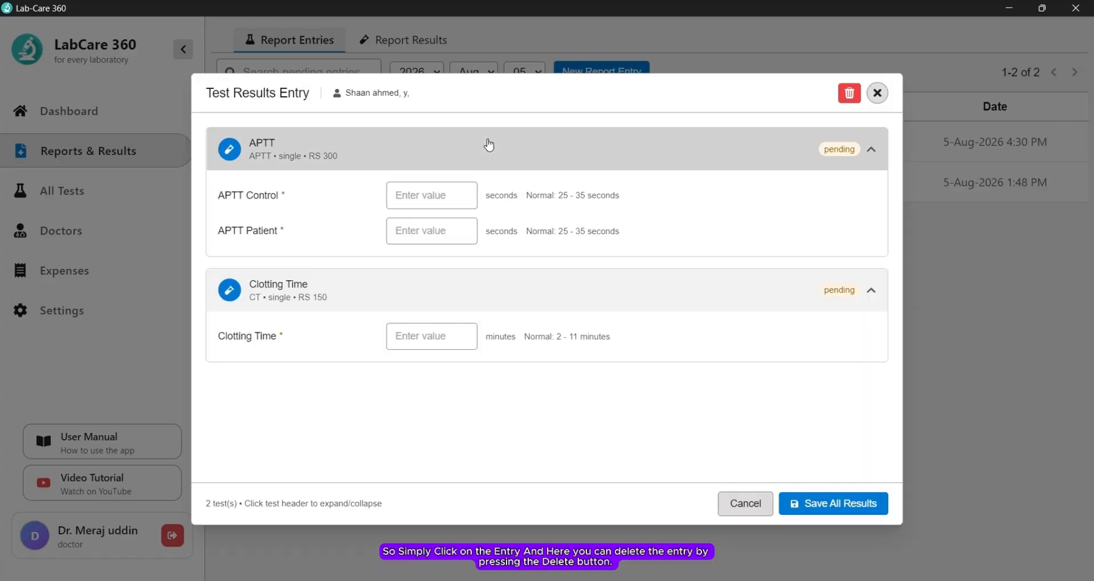
left_click(851, 93)
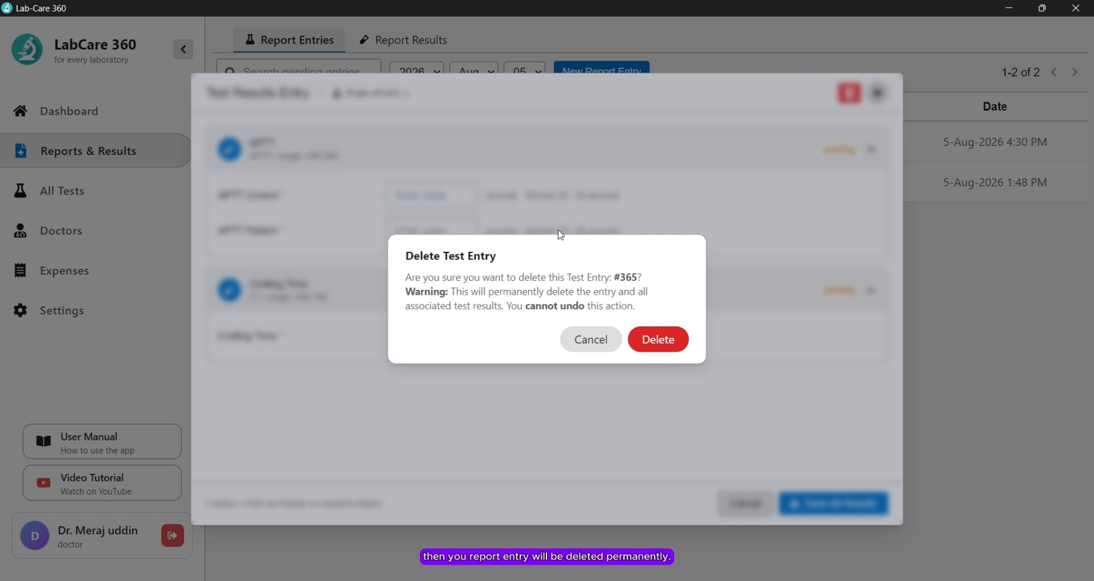
left_click(675, 343)
left_click(546, 346)
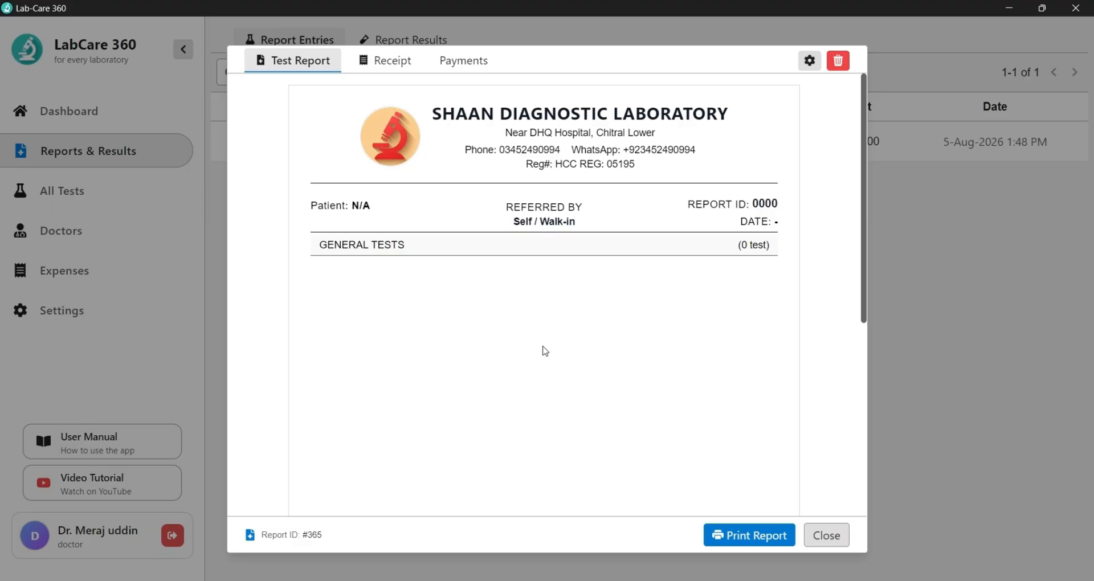
left_click(832, 541)
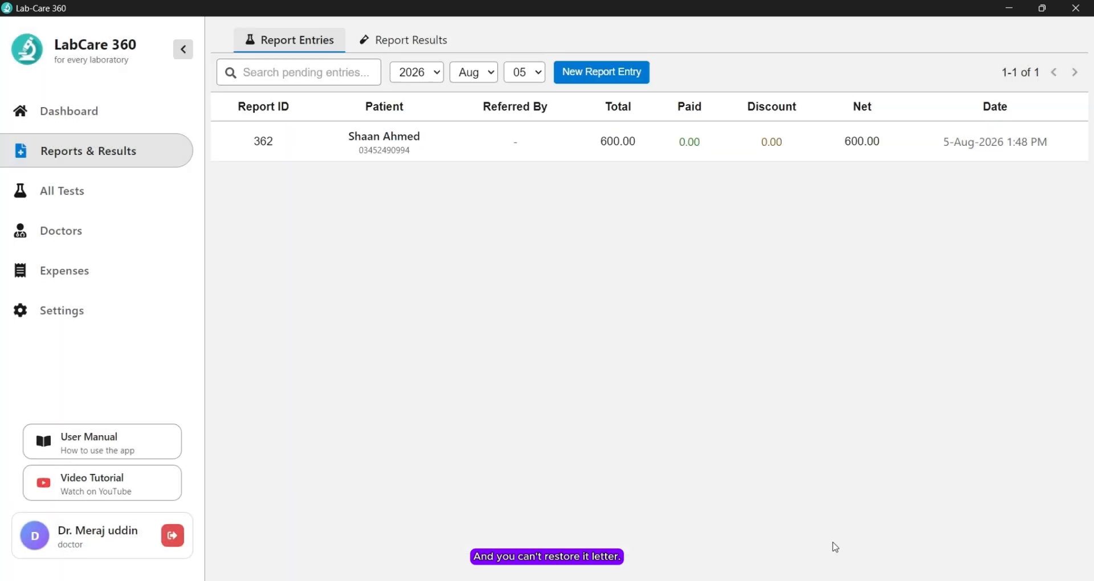
Step: Open report 367 from Report Results and move it to the trash
left_click(400, 48)
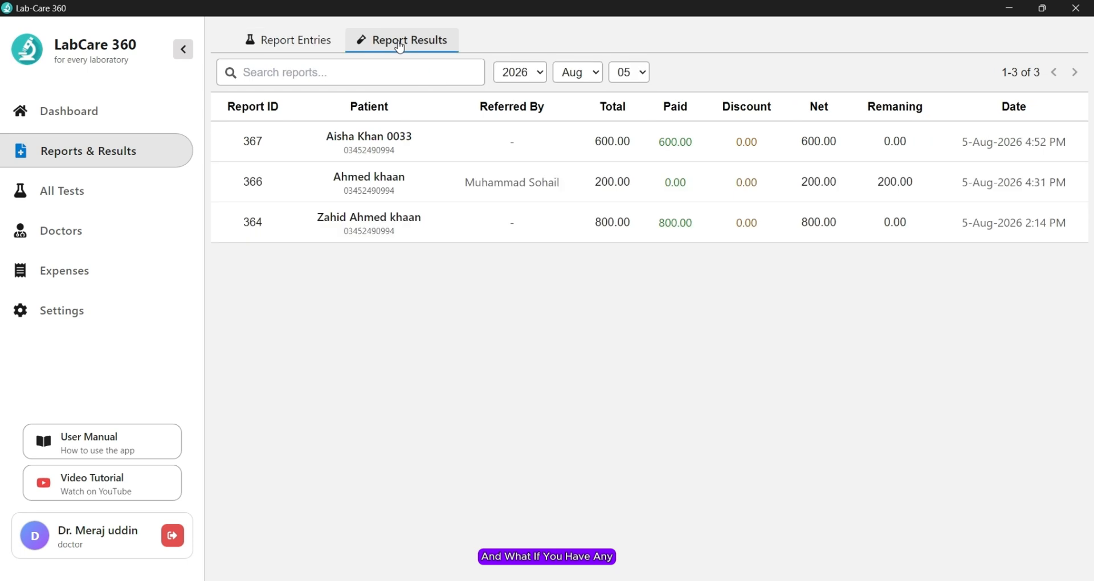
left_click(559, 150)
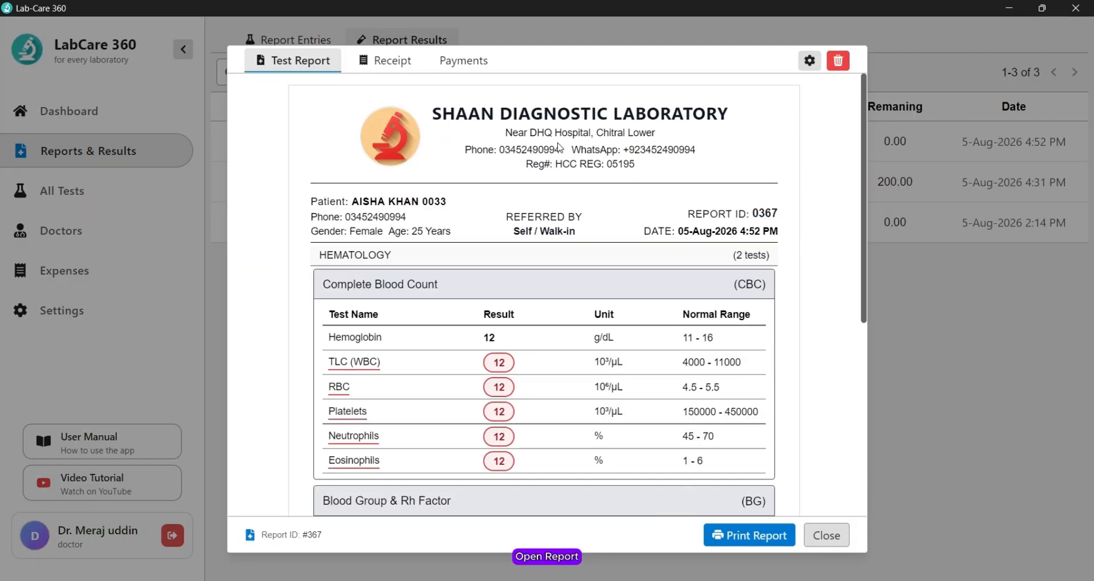
left_click(837, 62)
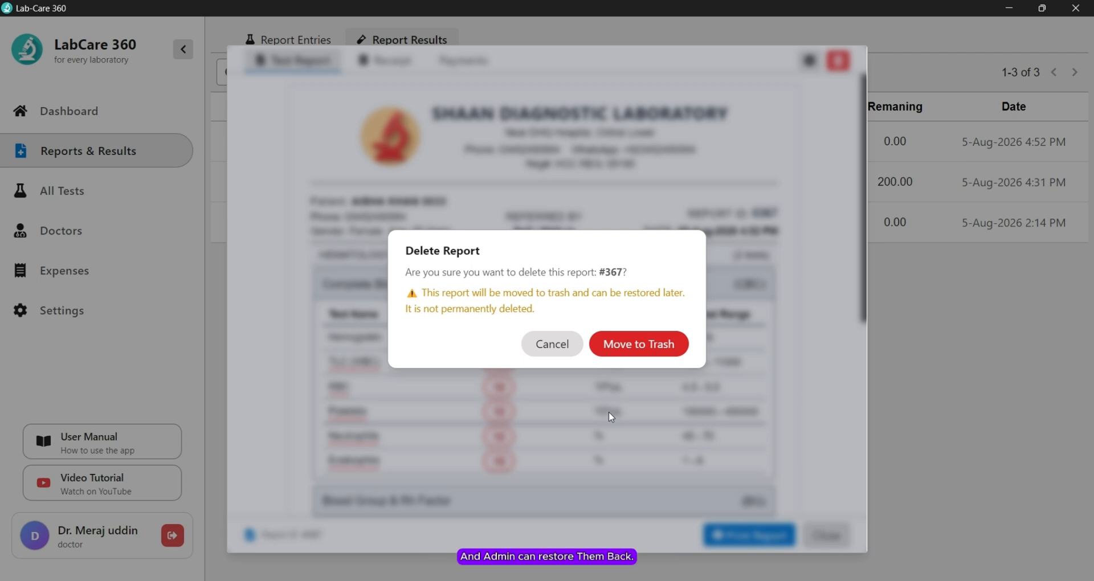
left_click(643, 356)
left_click(553, 349)
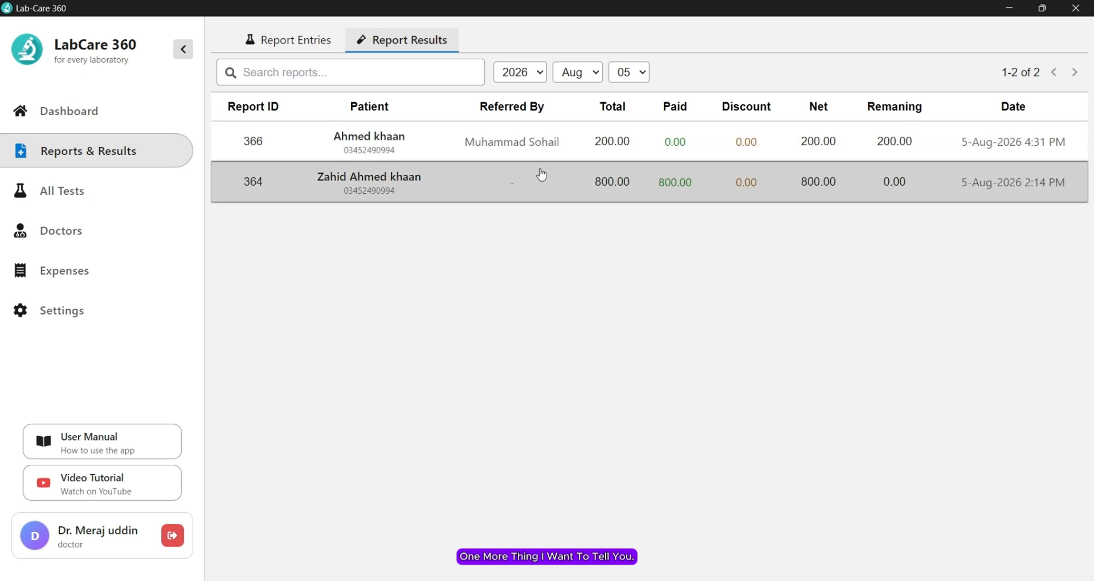
Step: Open report 364's preview and launch its Layout Settings
left_click(530, 183)
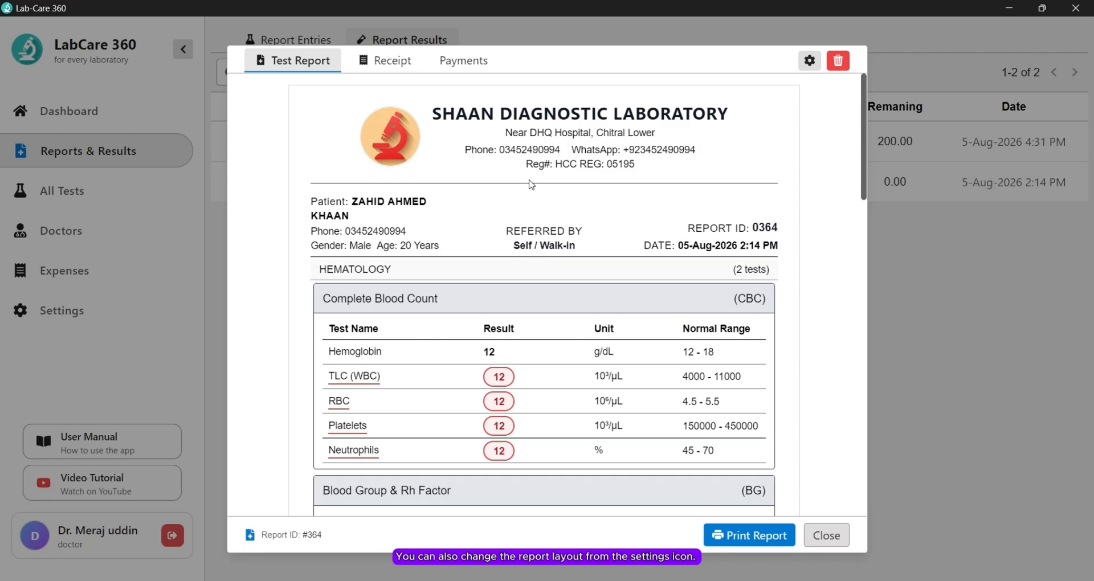
scroll(634, 286, "down", 2)
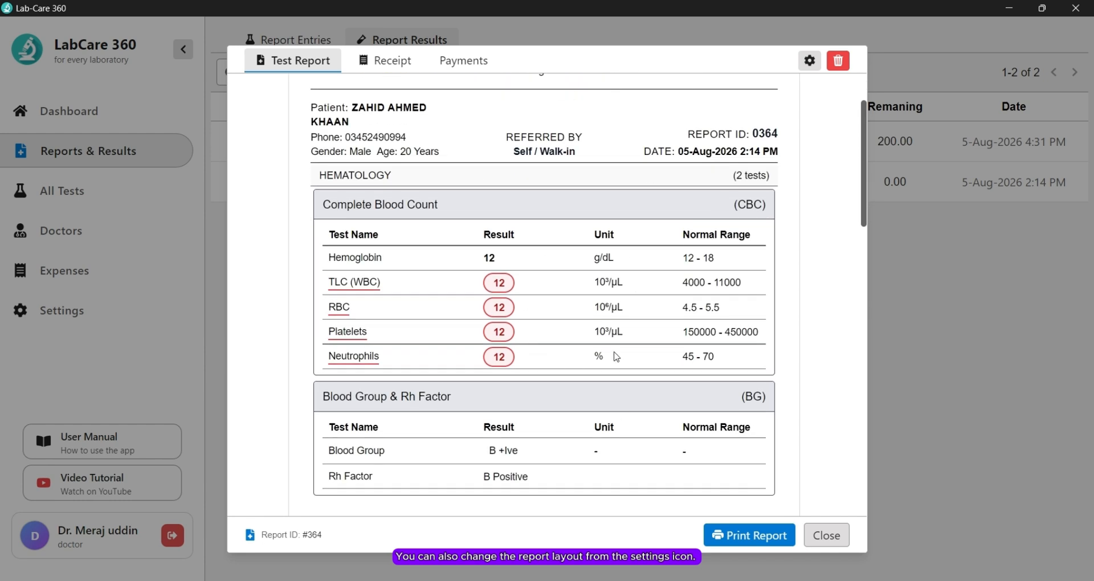
left_click(810, 60)
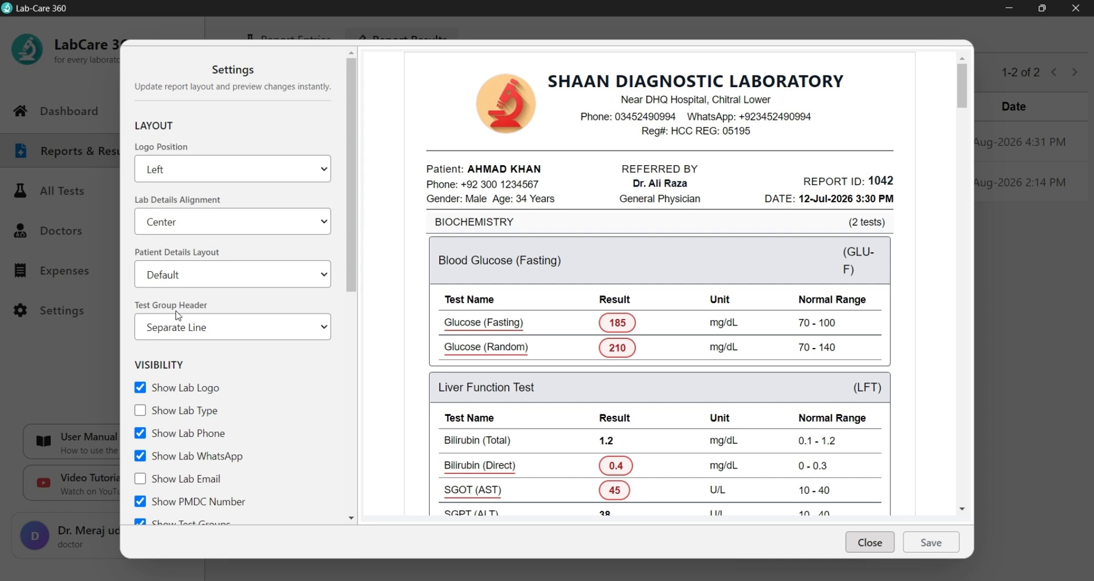
Step: Set Logo Position to Hidden and Lab Details Alignment to Right
left_click(187, 166)
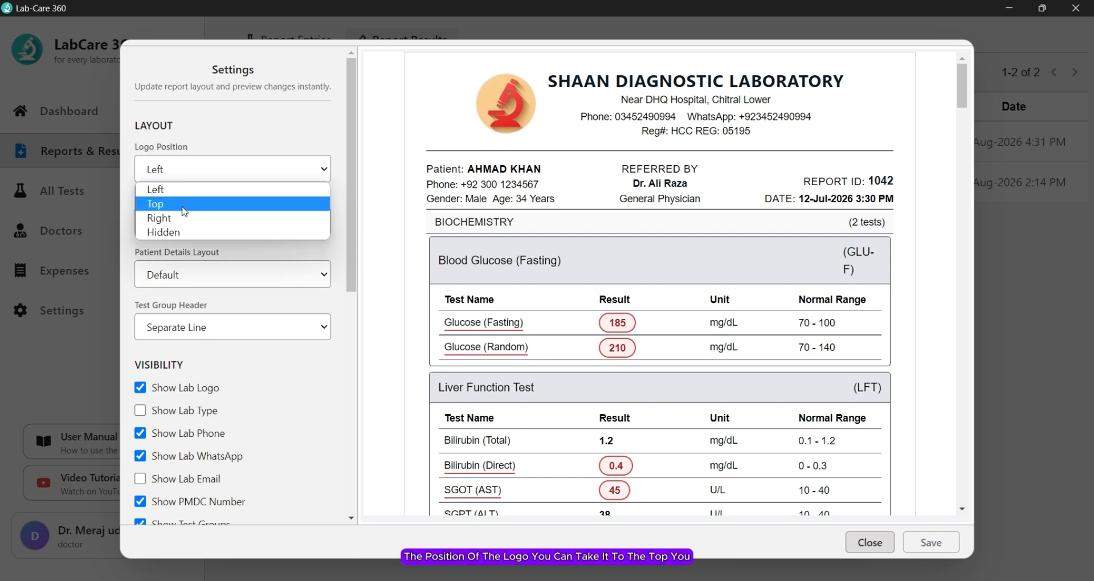
key("Escape")
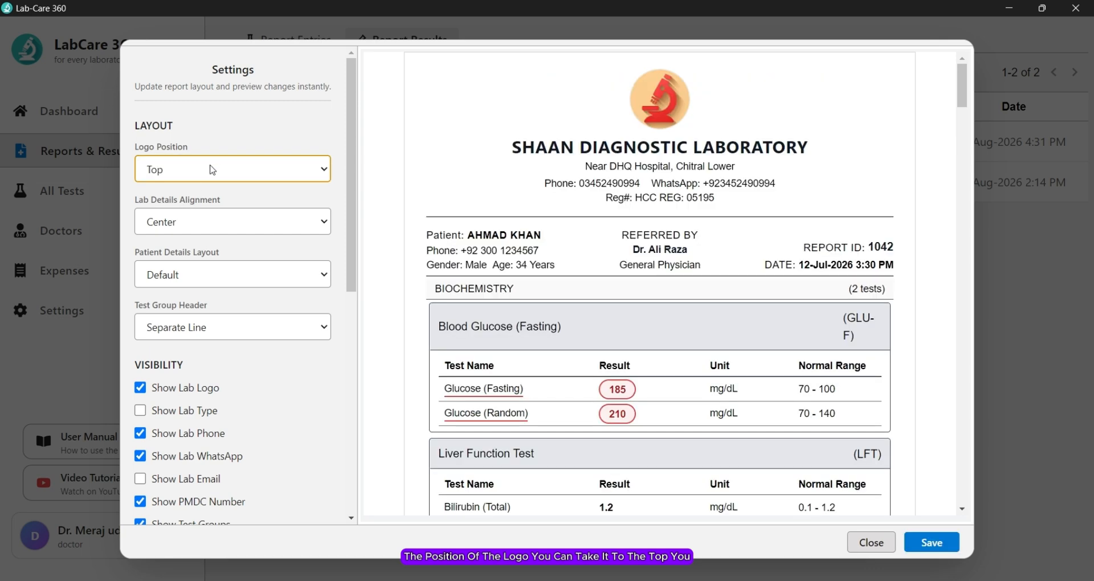
left_click(212, 170)
left_click(203, 218)
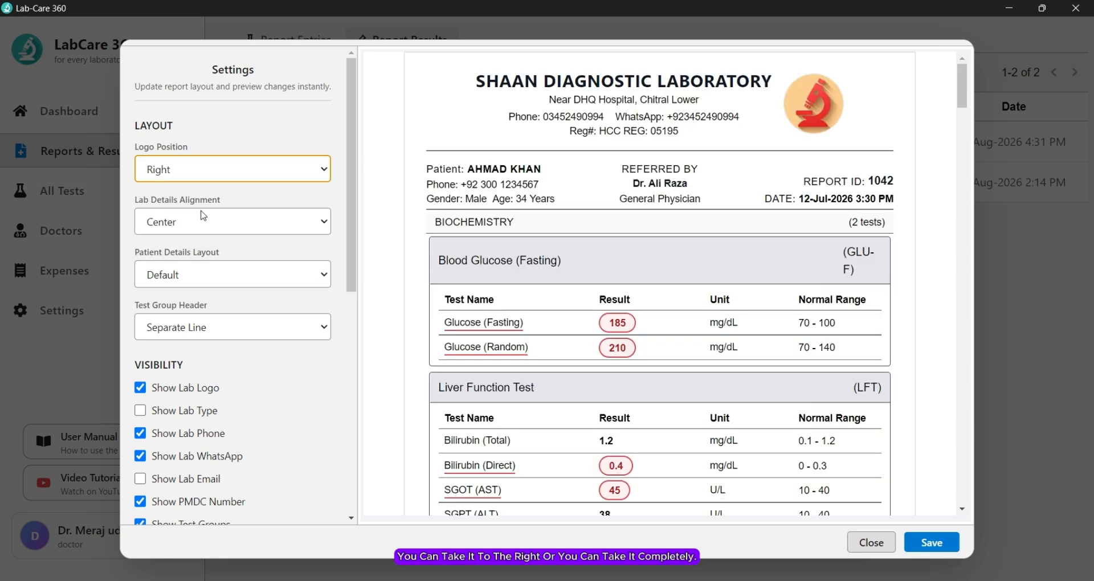
left_click(237, 172)
left_click(209, 234)
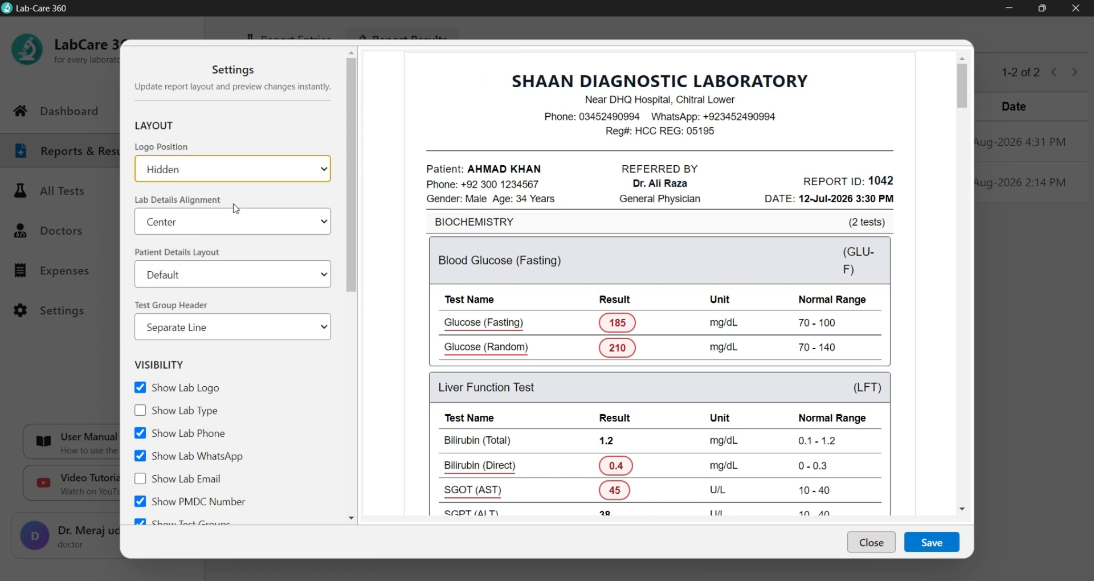
left_click(204, 219)
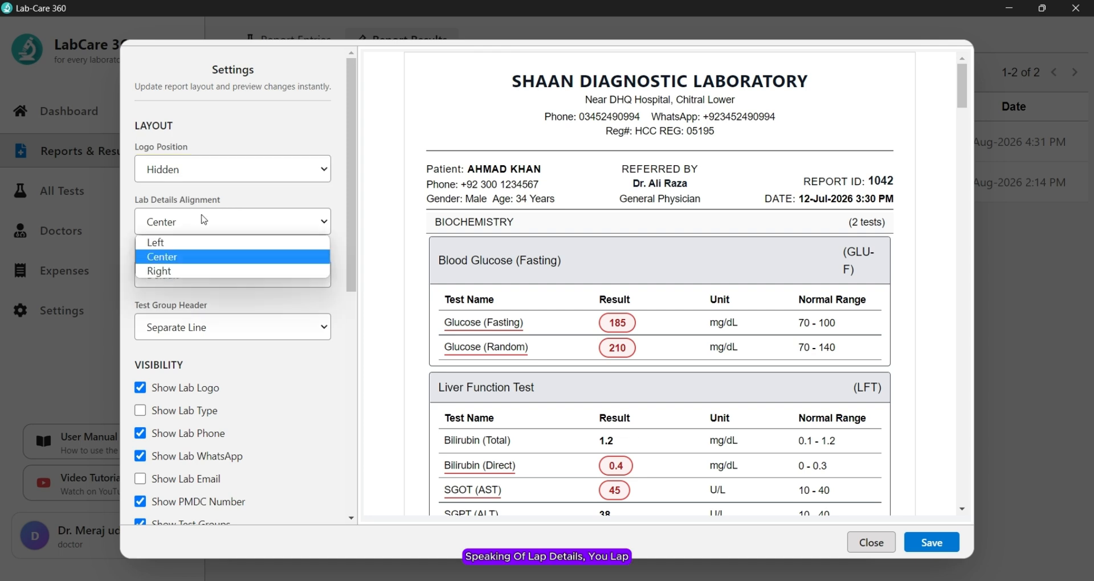
left_click(193, 247)
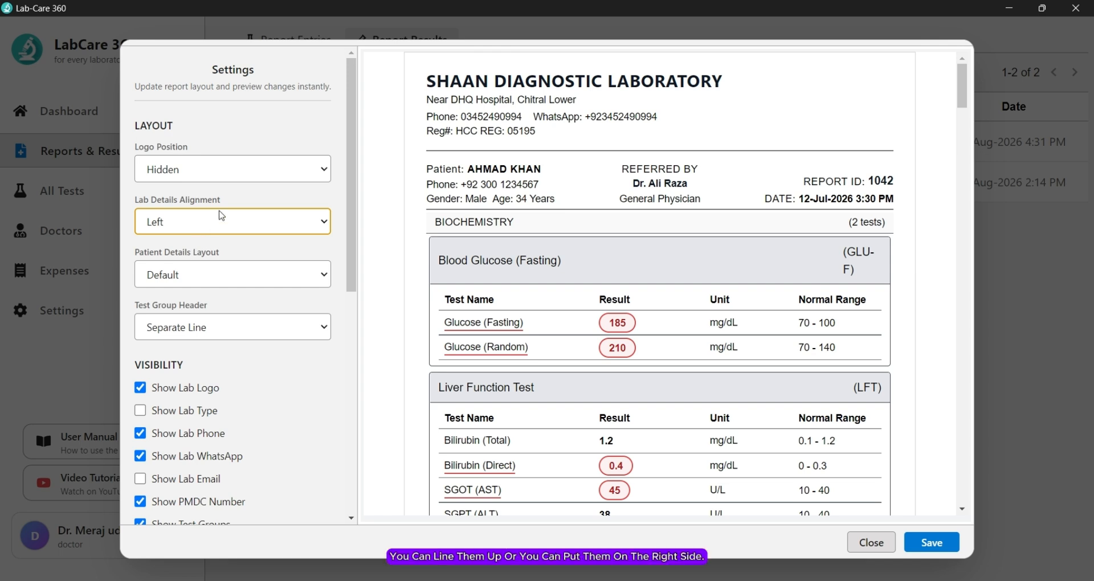
left_click(218, 226)
left_click(214, 268)
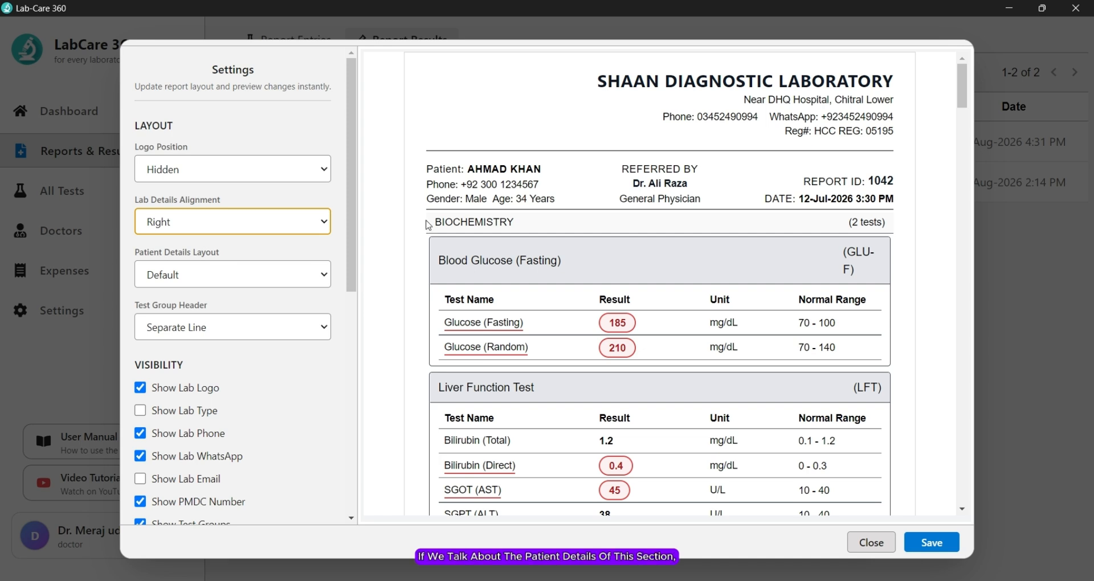
Step: Try Table Styles 1, 2 and 3 for Patient Details Layout, then keep Default
left_click(204, 285)
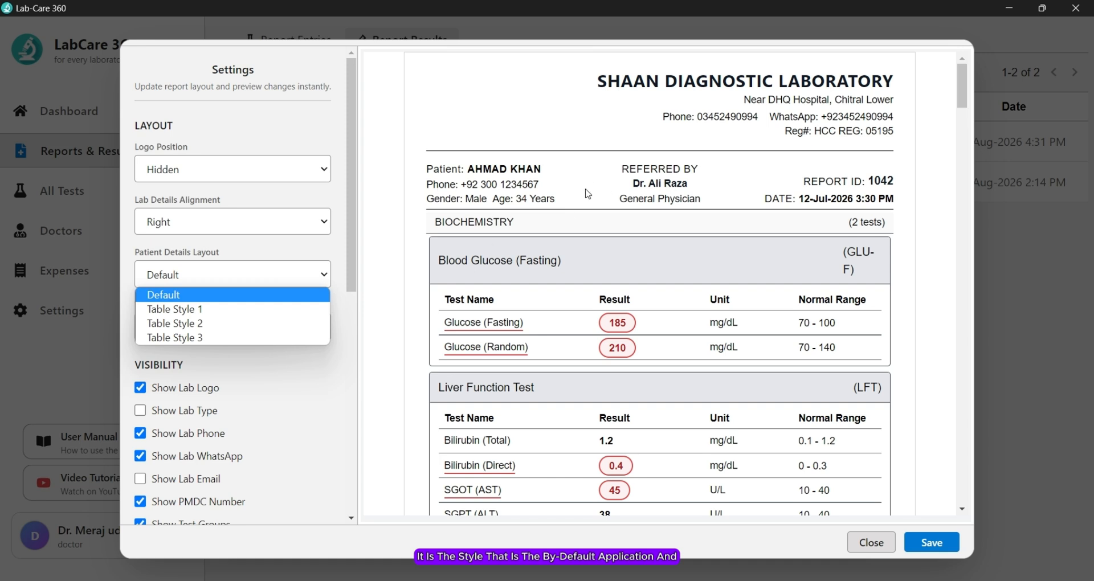
left_click(178, 309)
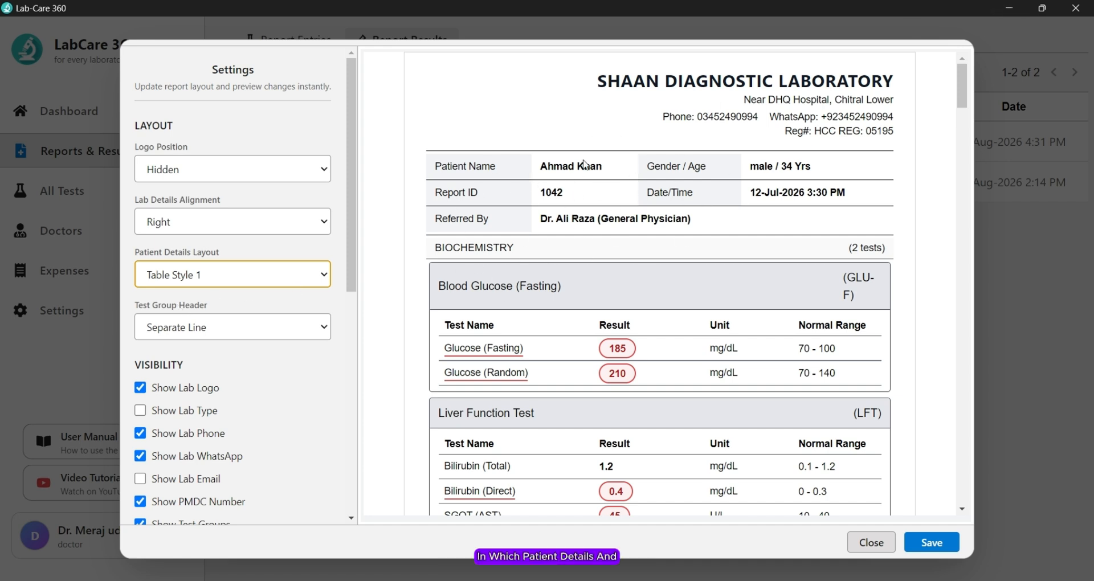
left_click(265, 279)
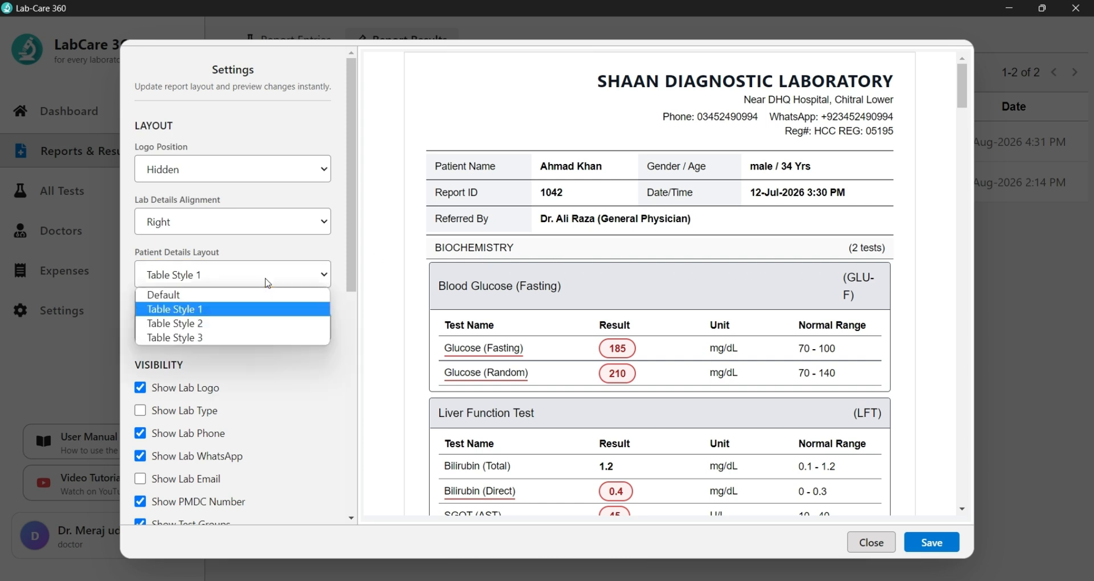
left_click(244, 324)
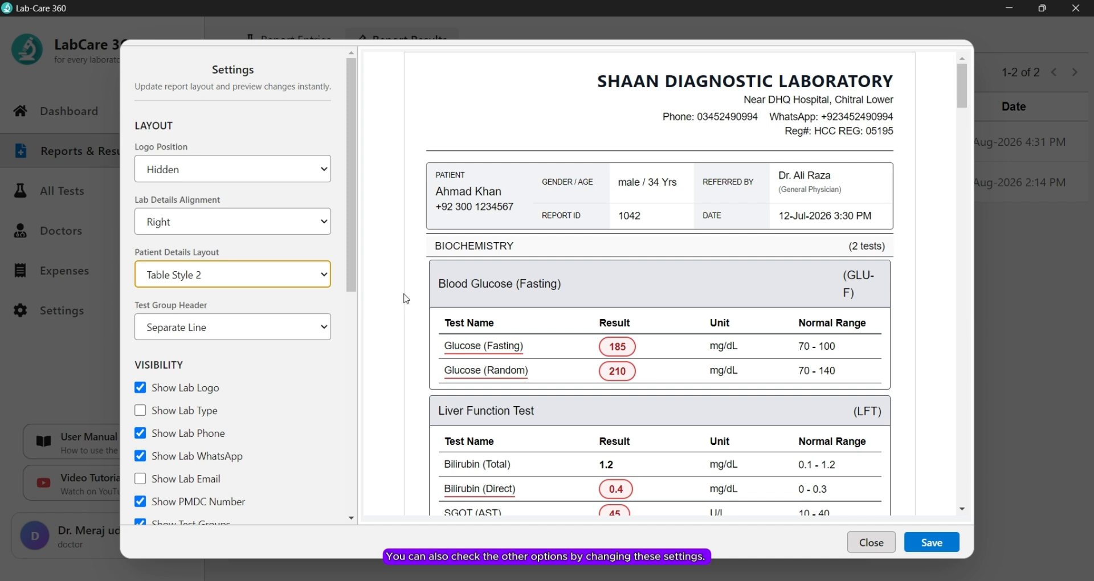
left_click(256, 273)
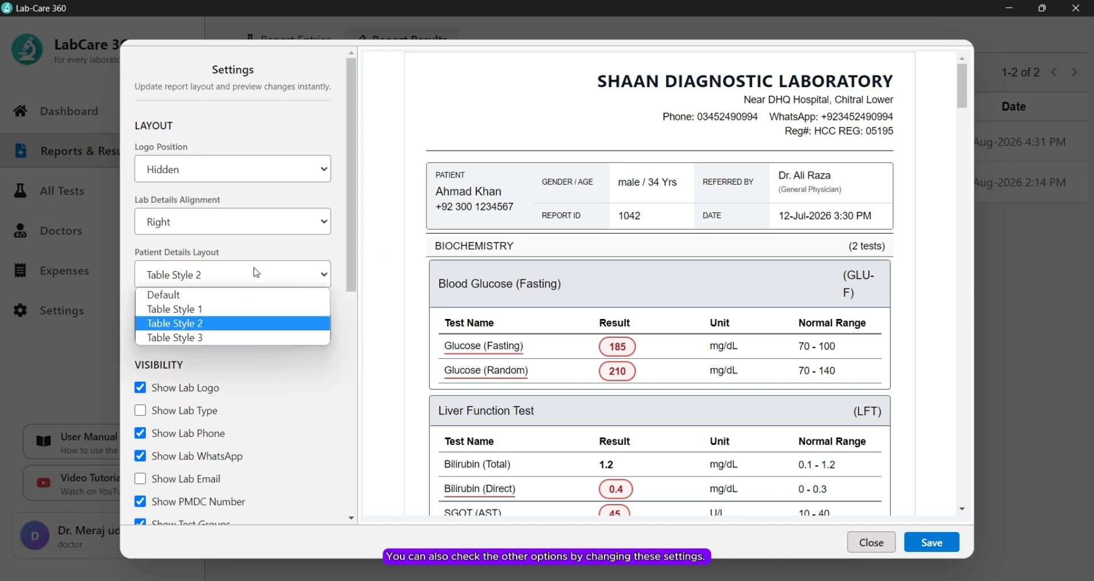
left_click(196, 337)
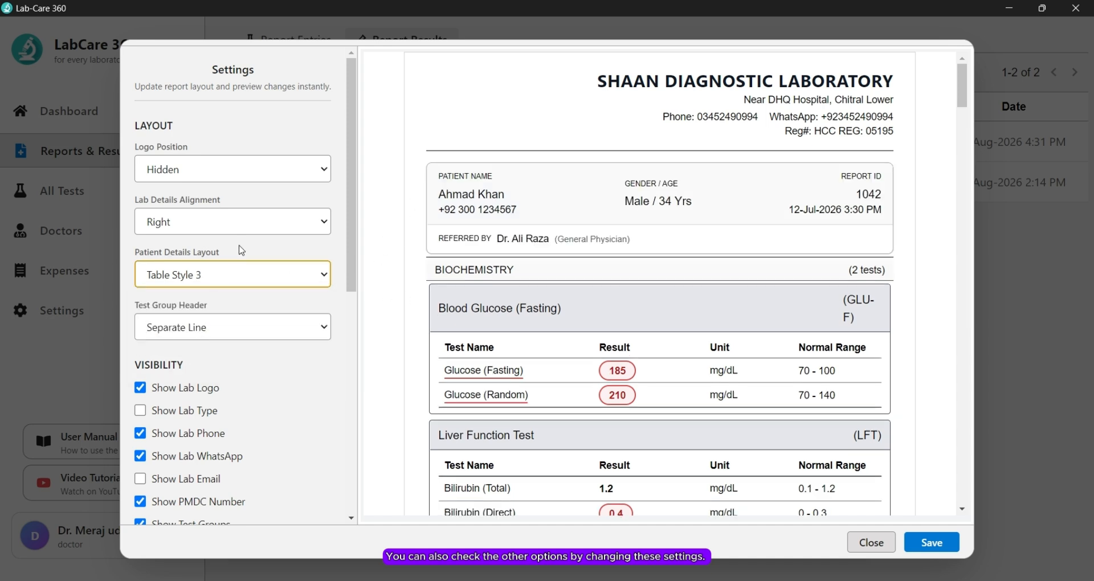
left_click(218, 276)
left_click(196, 296)
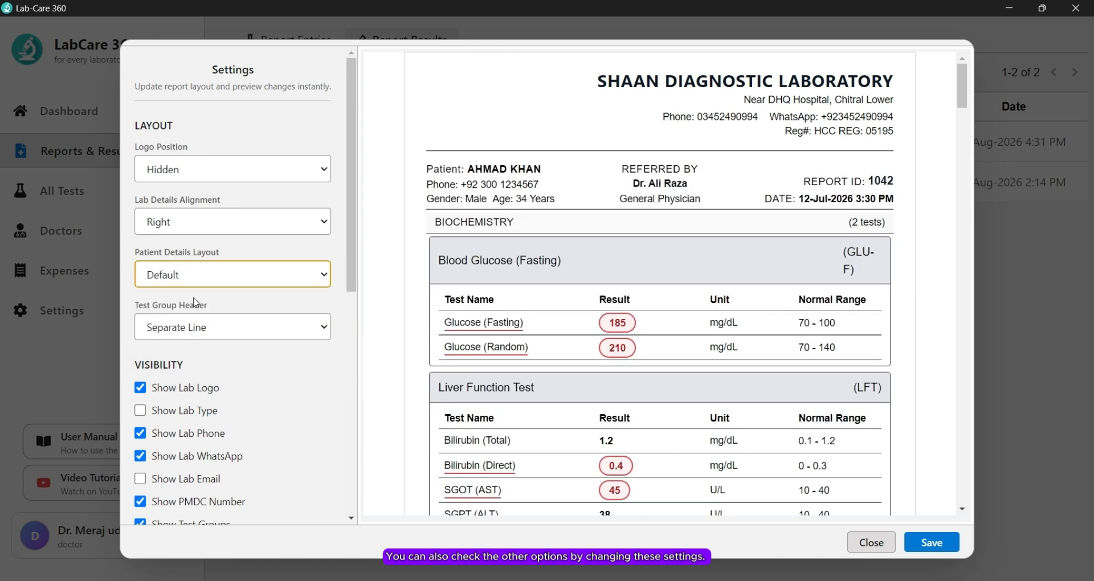
scroll(194, 302, "down", 1)
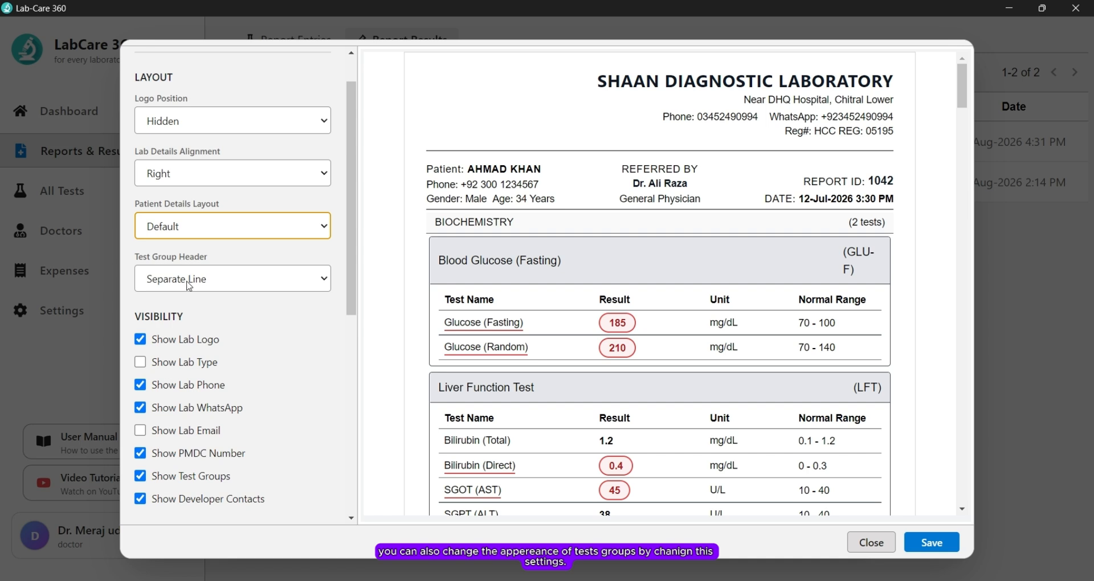
Step: Set Test Group Header to Inline With Test and dismiss the Backup complete notice
left_click(253, 280)
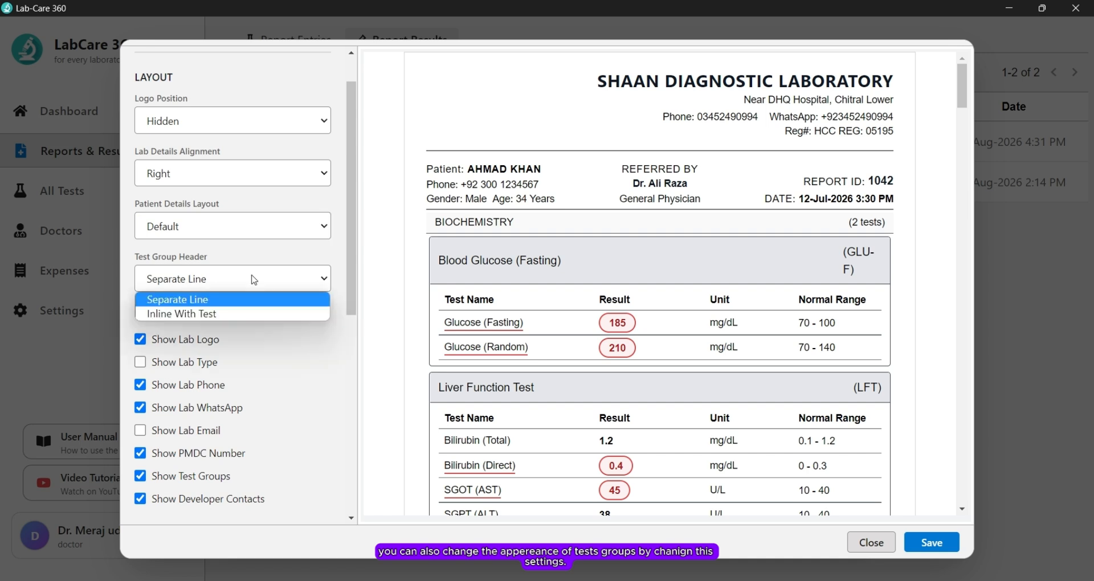
left_click(209, 314)
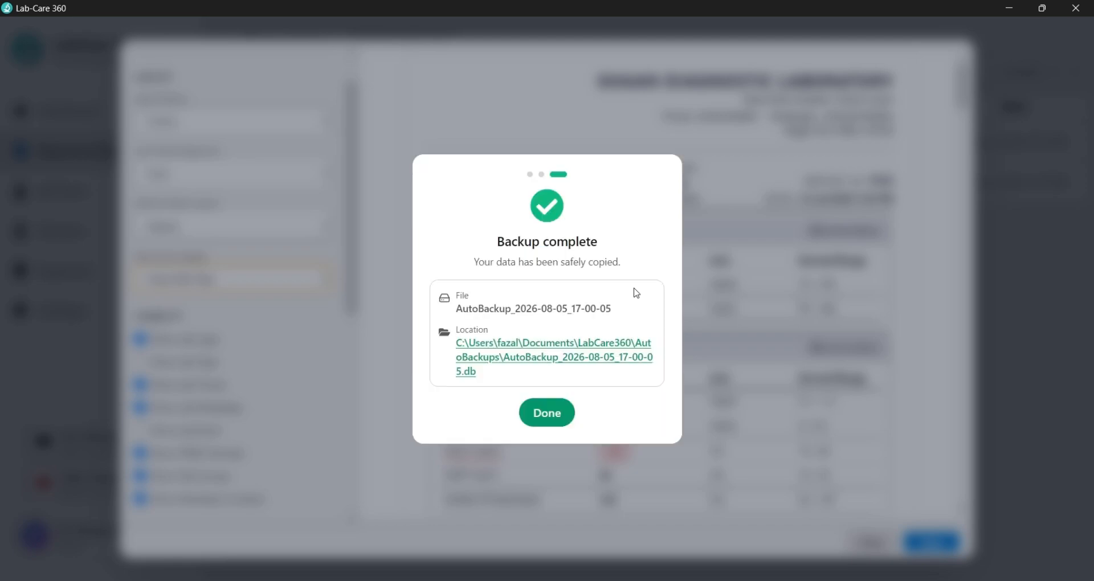
left_click(542, 424)
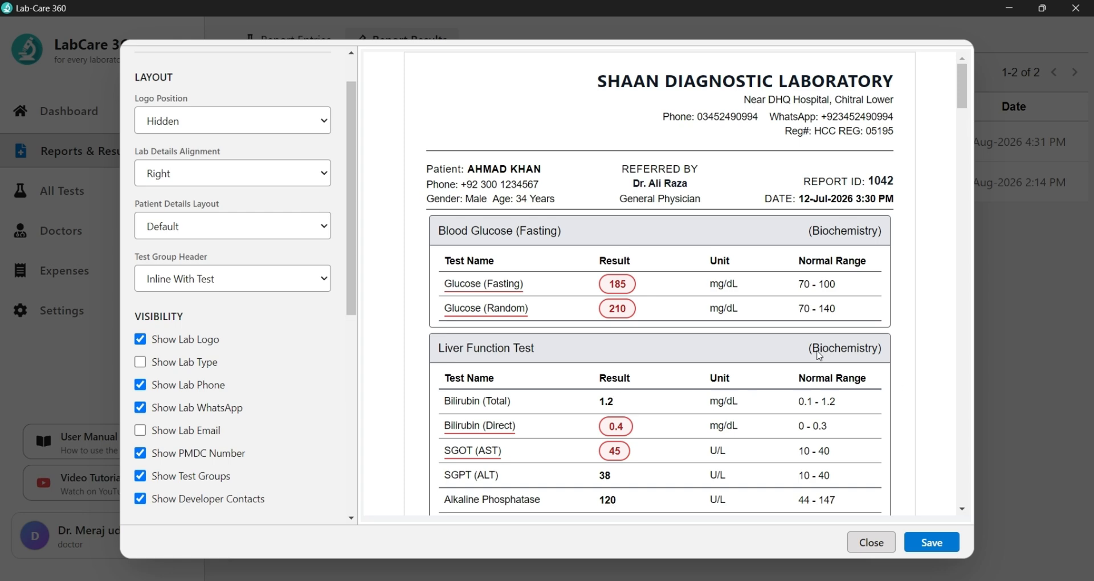
Step: Turn off the lab logo in Visibility, leaving the lab type line hidden
scroll(805, 357, "down", 3)
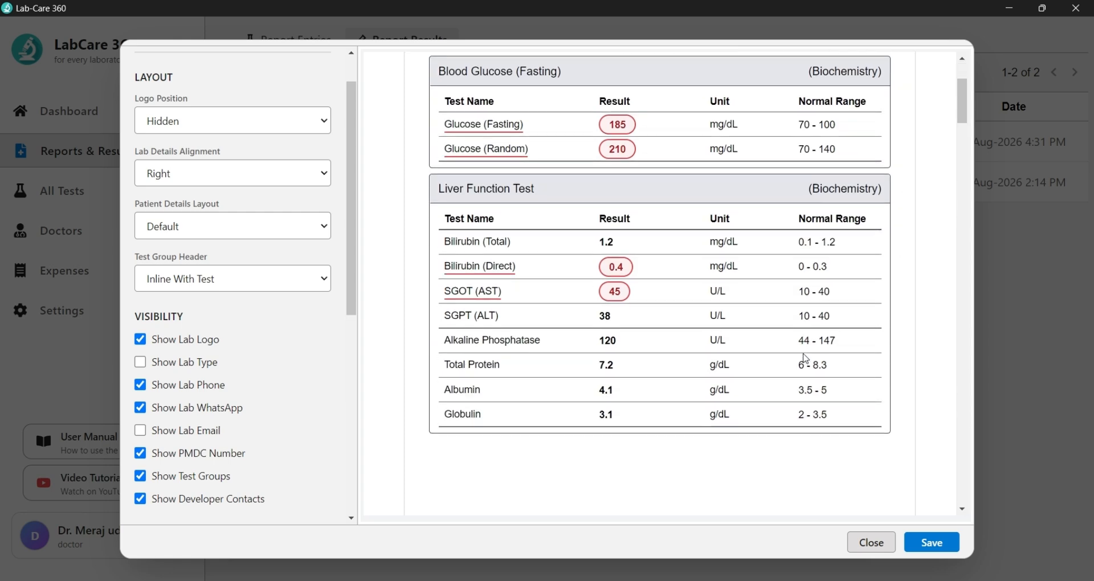
scroll(805, 358, "up", 3)
scroll(188, 249, "down", 2)
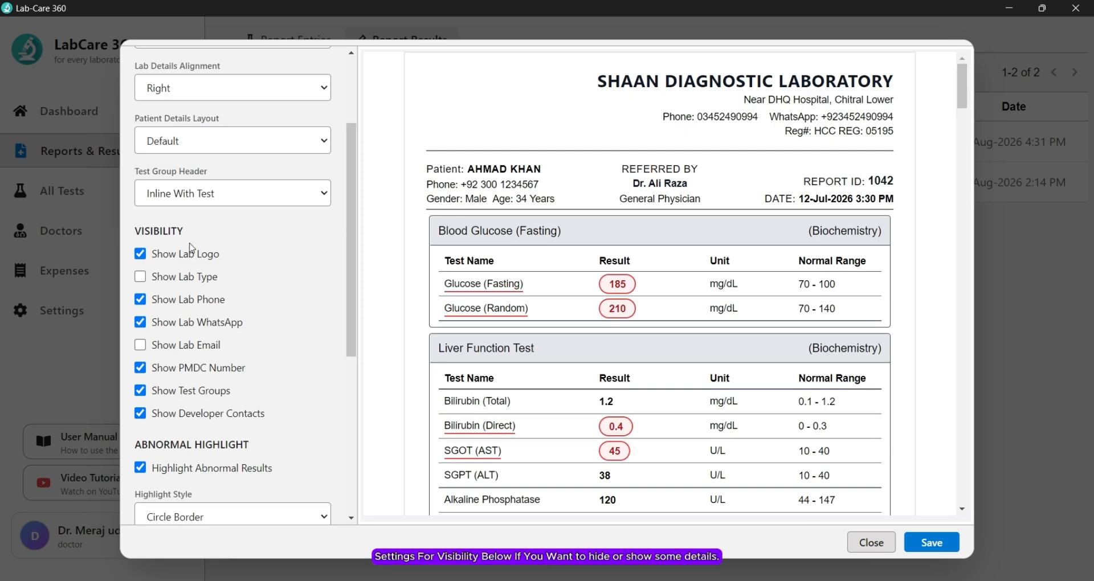
left_click(162, 257)
scroll(188, 149, "up", 3)
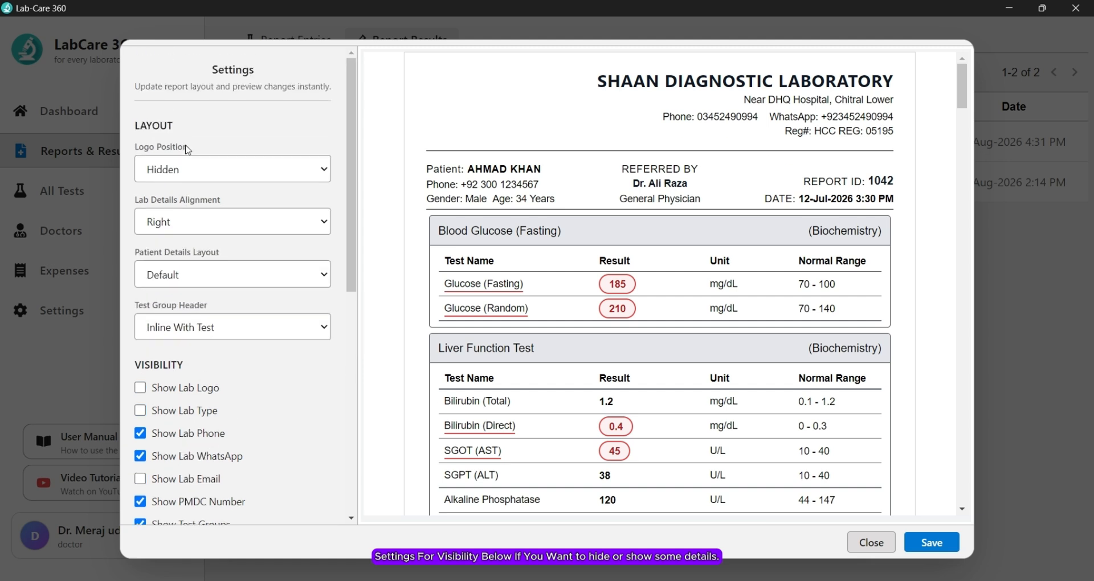
scroll(189, 149, "down", 3)
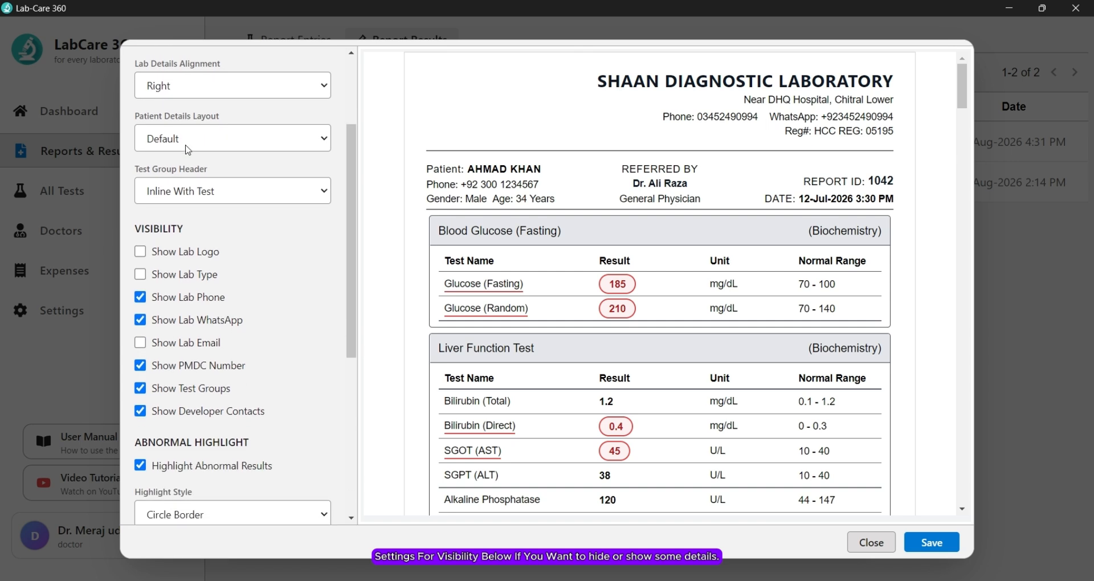
left_click(180, 276)
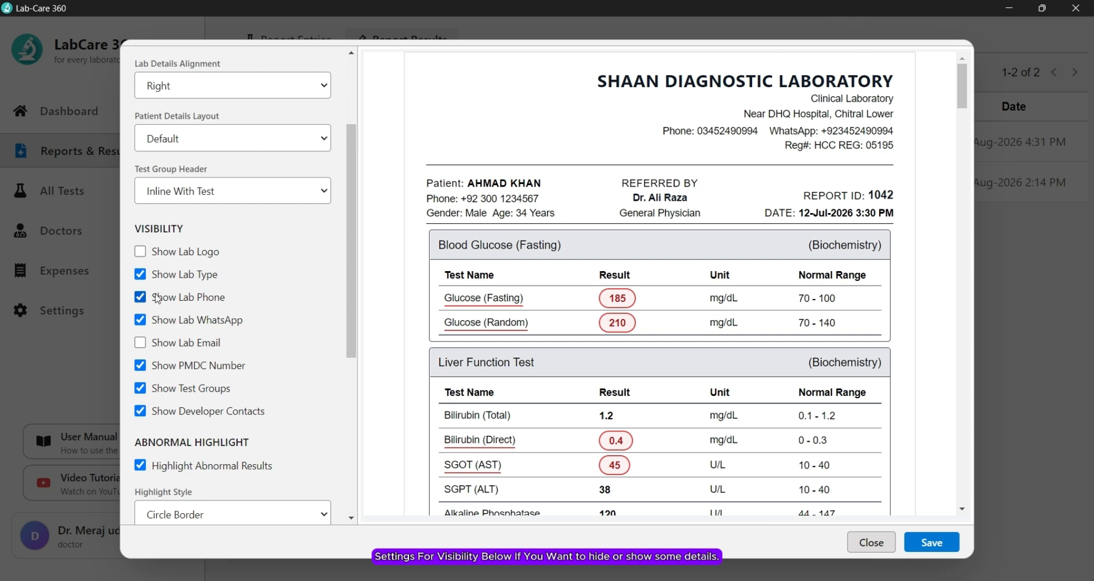
left_click(172, 276)
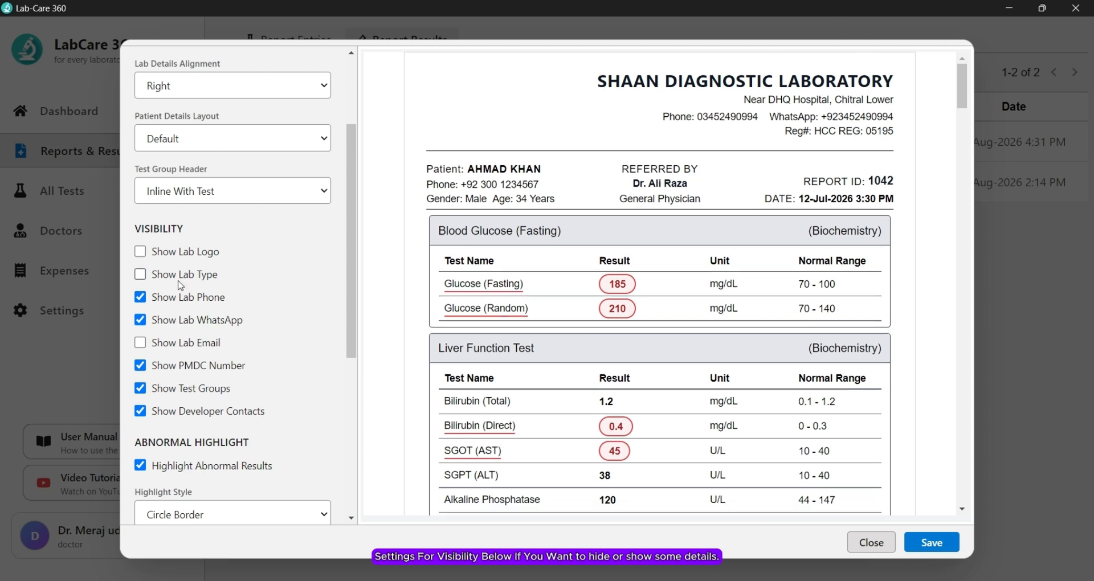
Step: Try the phone, WhatsApp, email and Reg# header toggles, ending with only email hidden
left_click(192, 302)
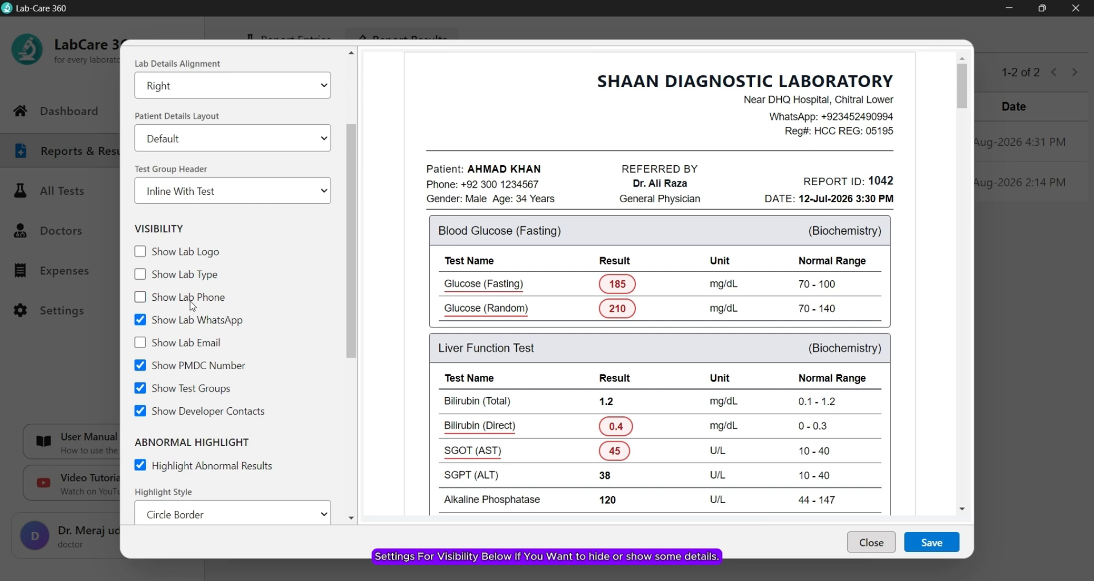
left_click(192, 304)
left_click(193, 322)
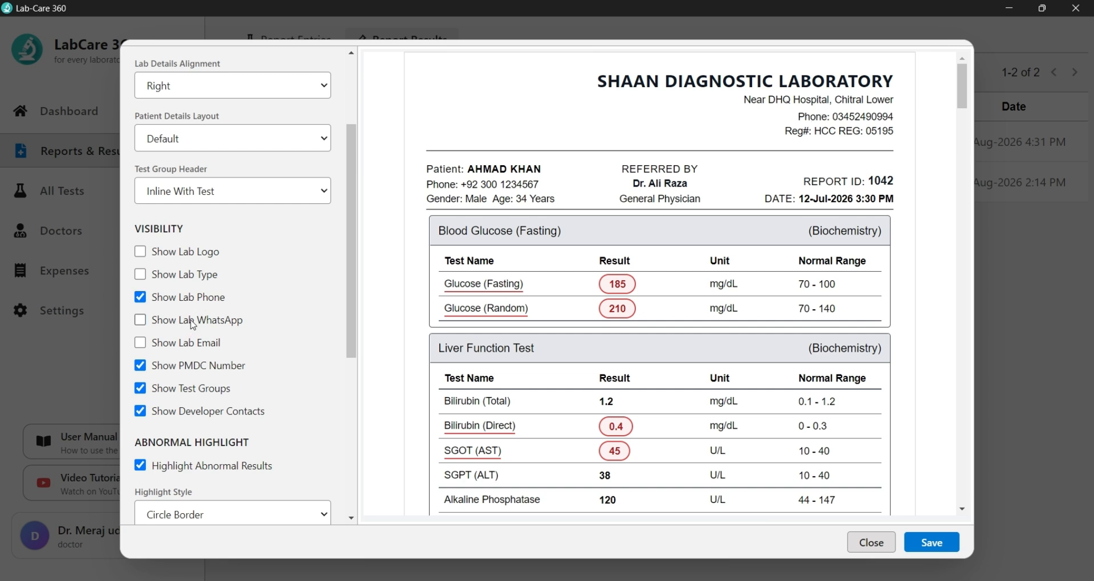
left_click(193, 321)
left_click(191, 342)
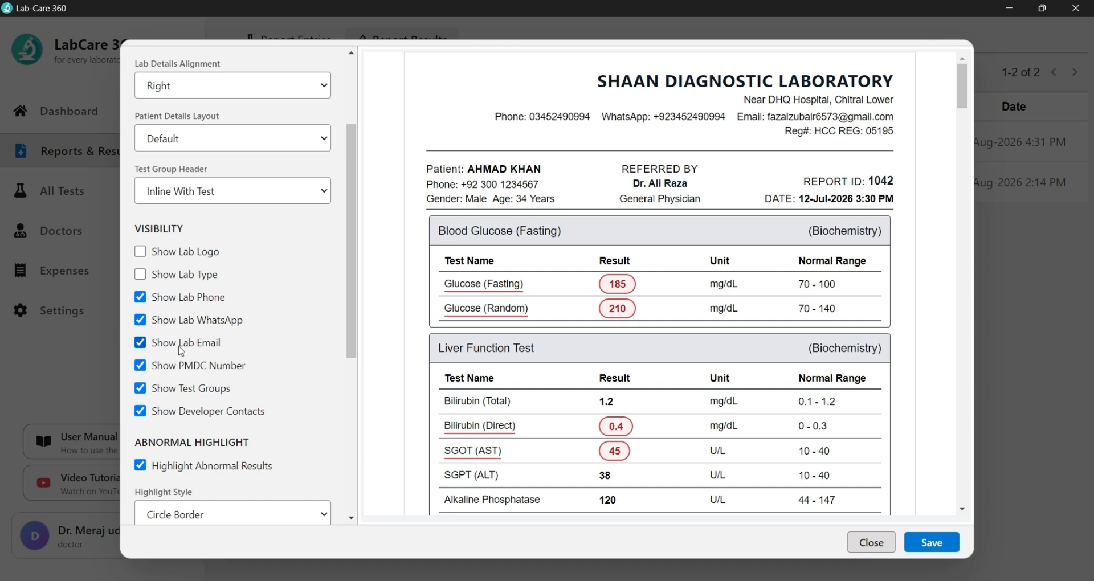
left_click(180, 345)
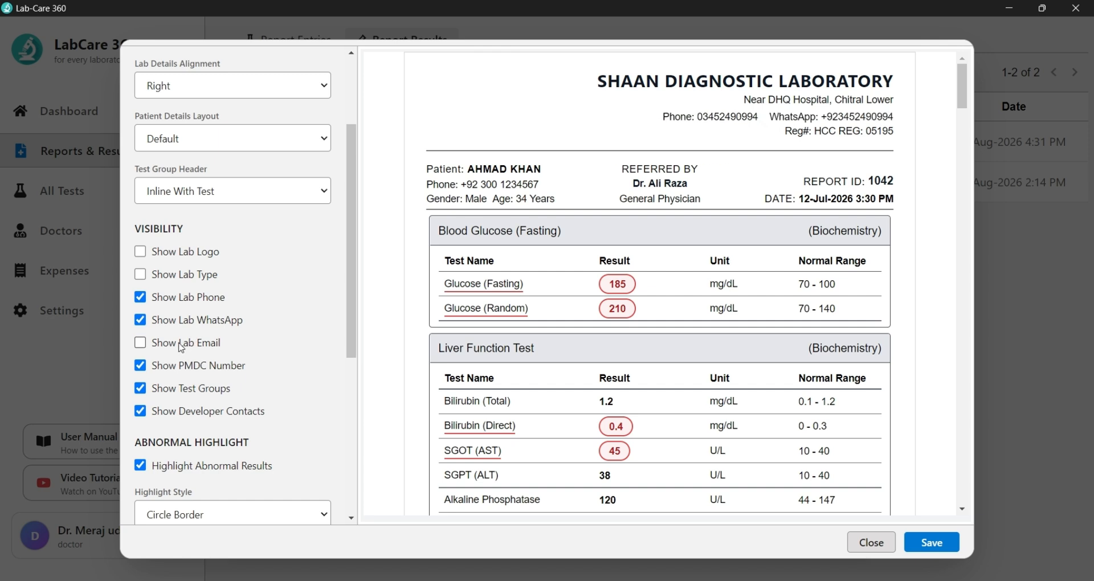
left_click(200, 369)
left_click(199, 369)
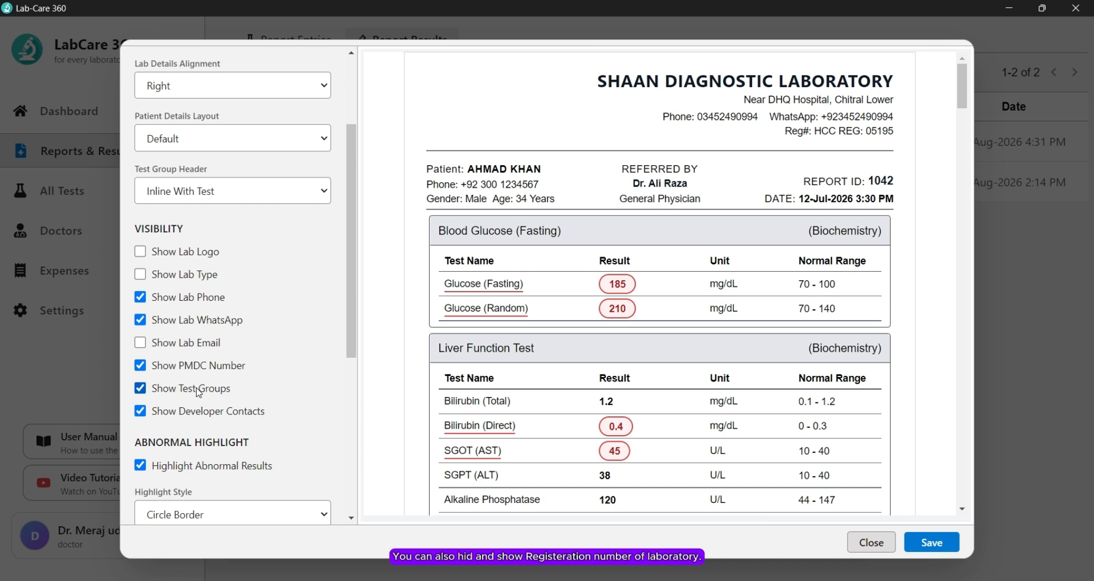
Step: Switch off test group names and the developer contact line in the footer
left_click(198, 392)
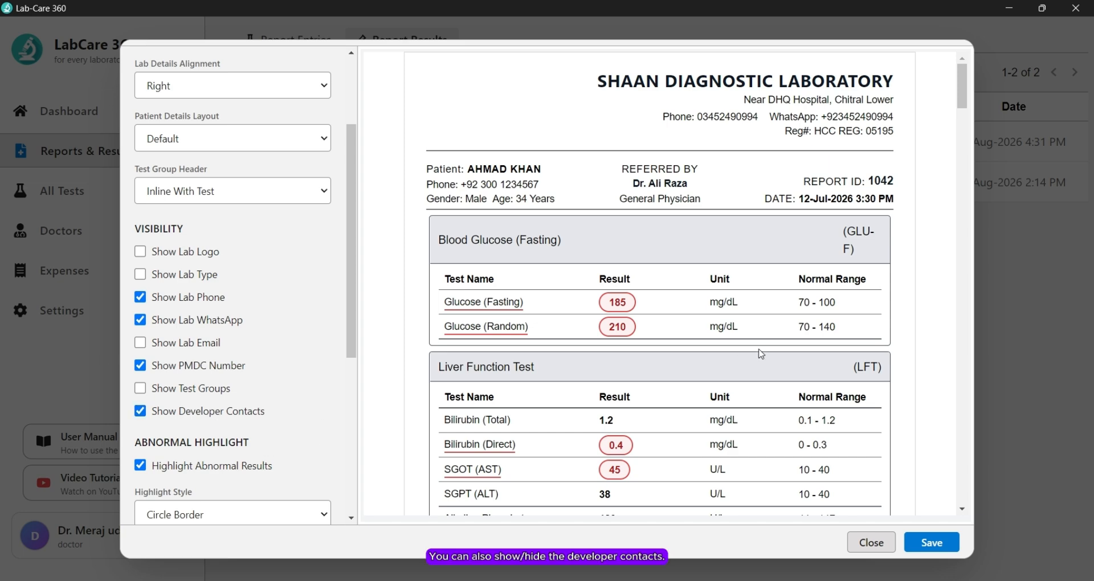
scroll(760, 354, "down", 8)
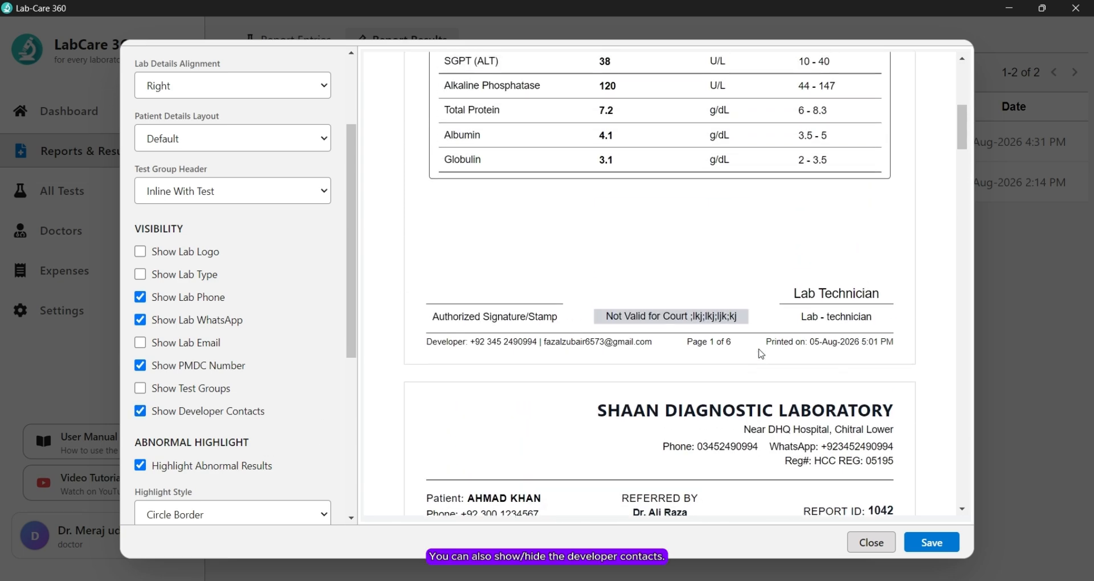
scroll(741, 356, "up", 1)
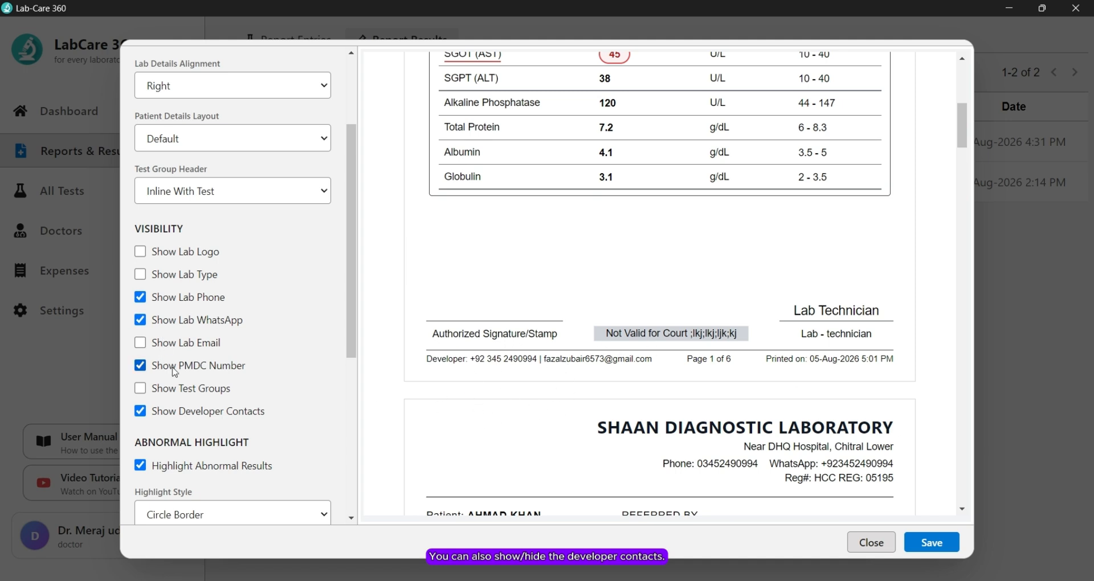
left_click(179, 413)
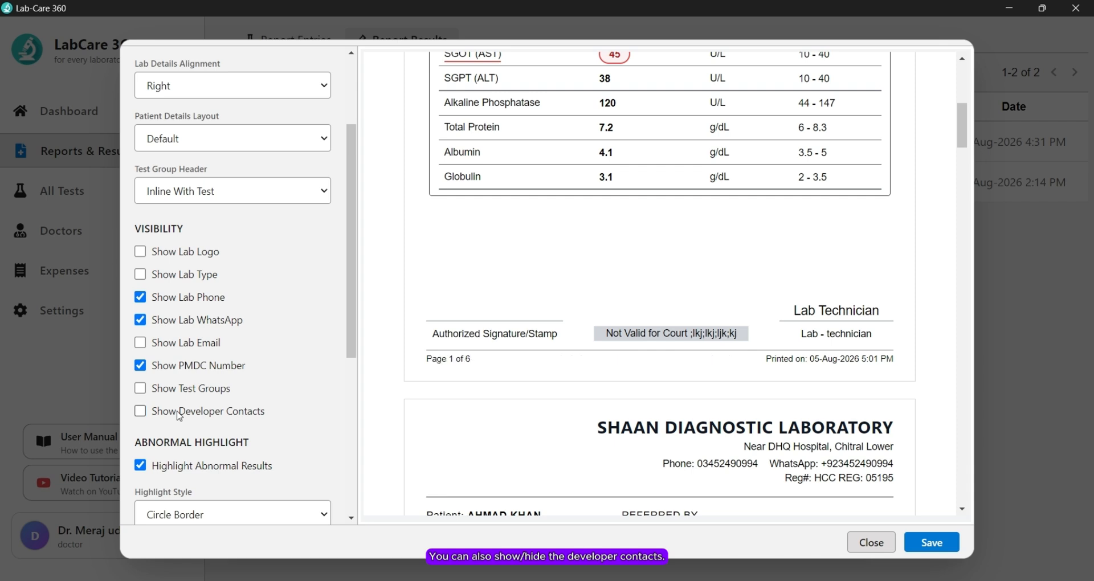
scroll(179, 415, "down", 3)
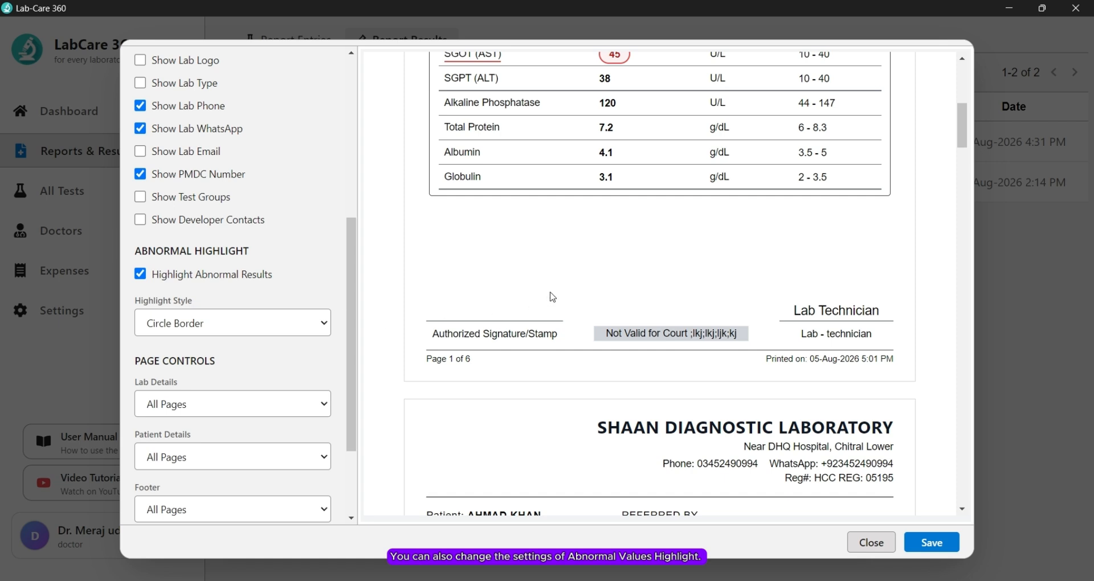
Step: Preview Red Text and Red Background highlight styles, then set abnormal results to Bold Red
scroll(552, 297, "up", 5)
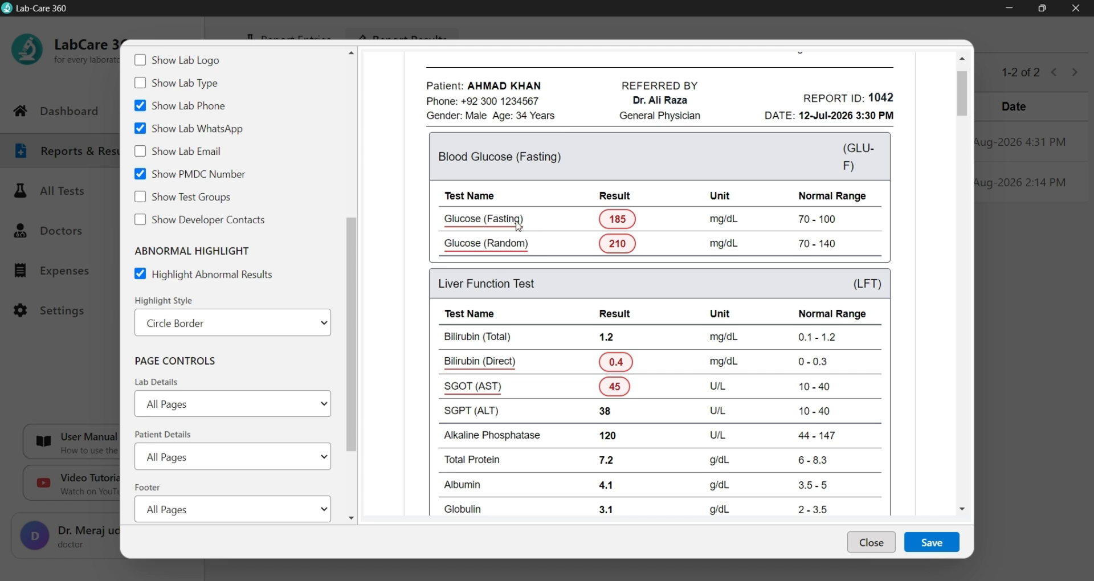
left_click(247, 318)
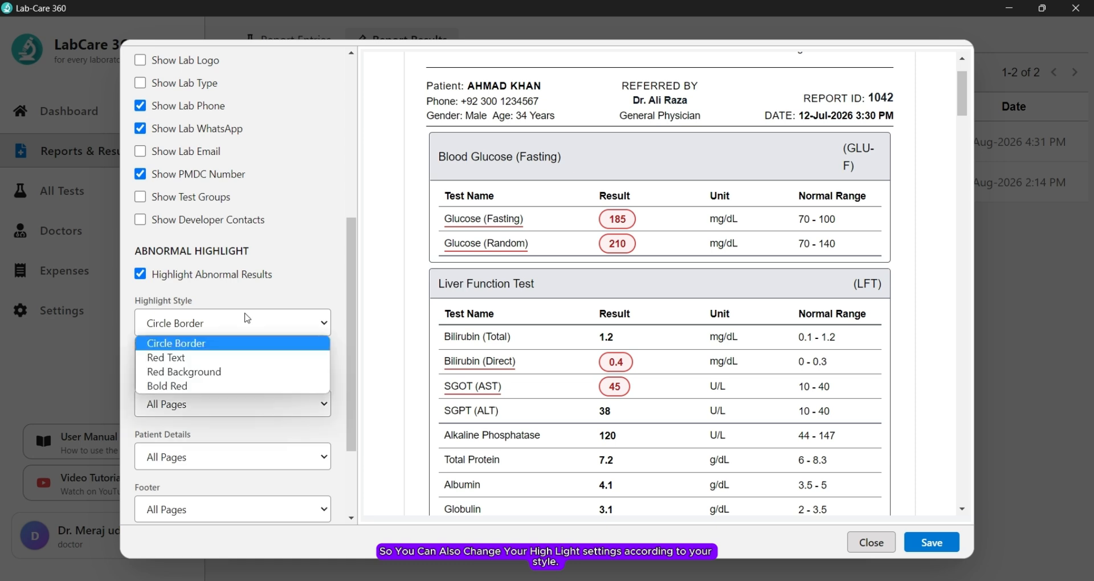
left_click(206, 358)
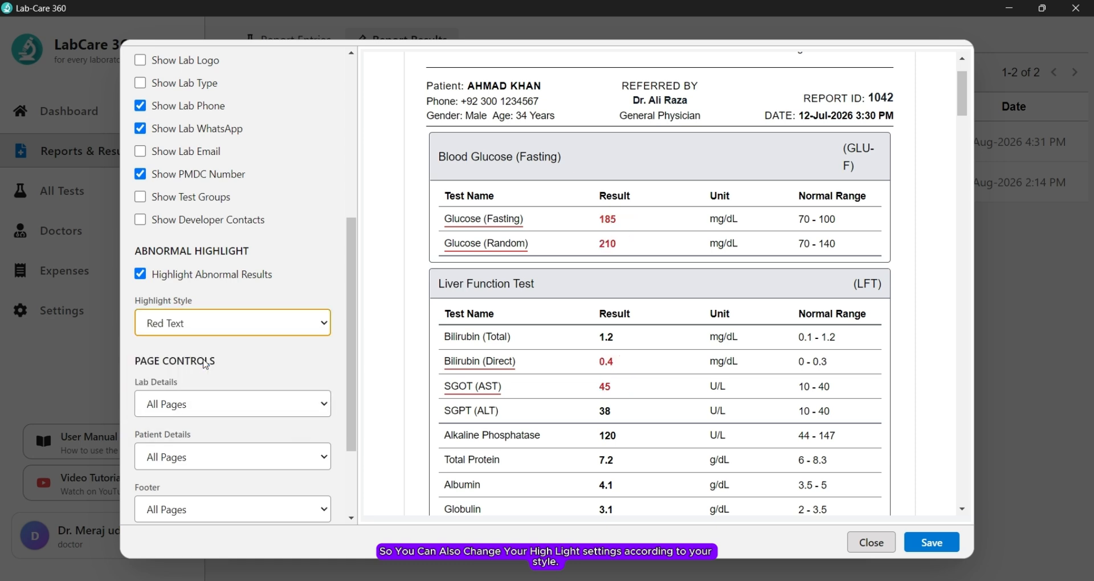
left_click(221, 322)
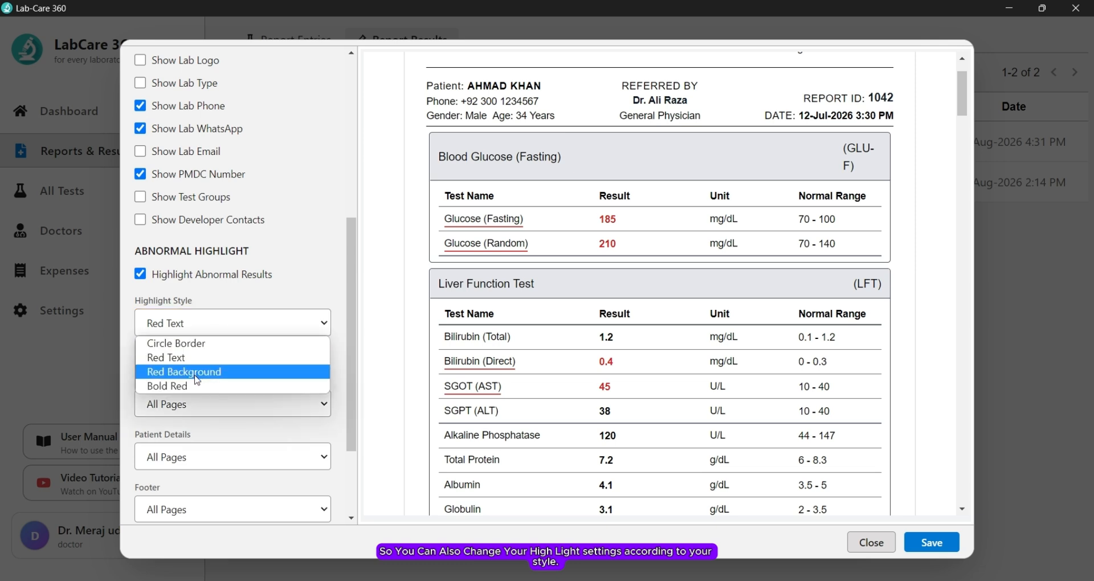
left_click(199, 370)
left_click(228, 323)
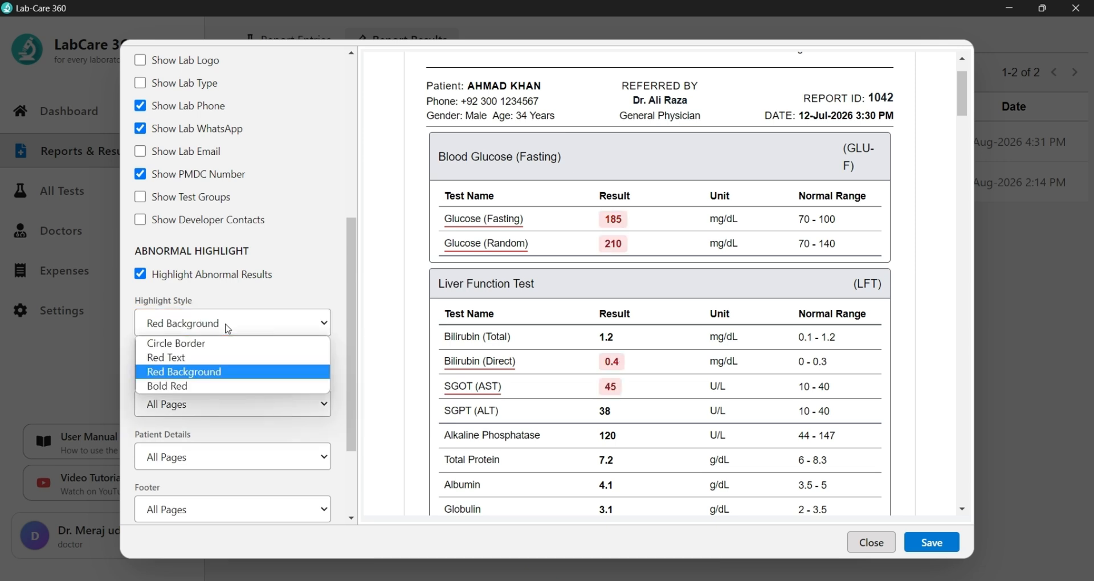
left_click(209, 387)
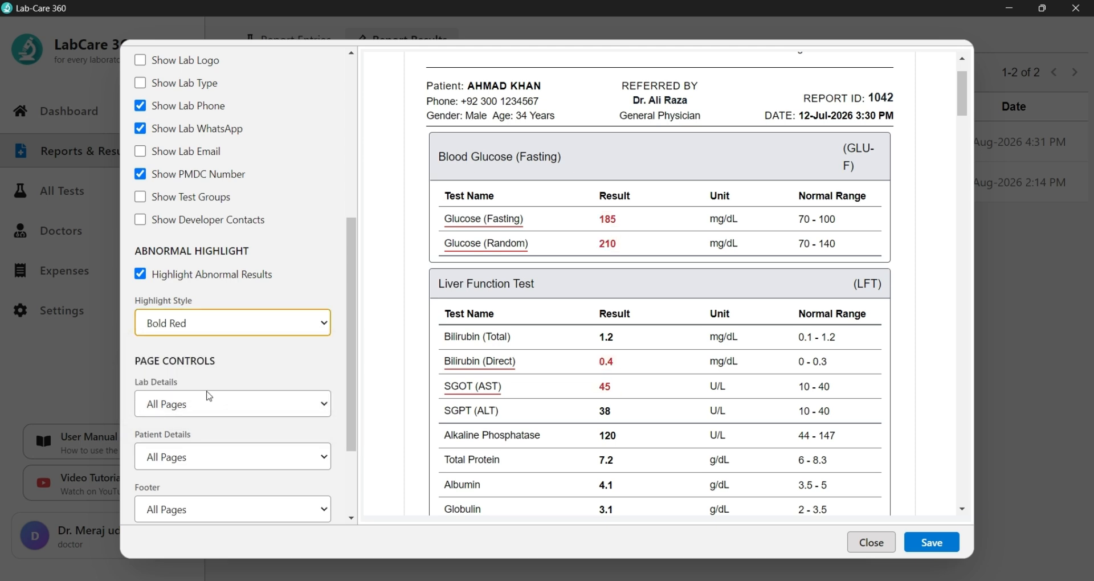
scroll(209, 396, "down", 3)
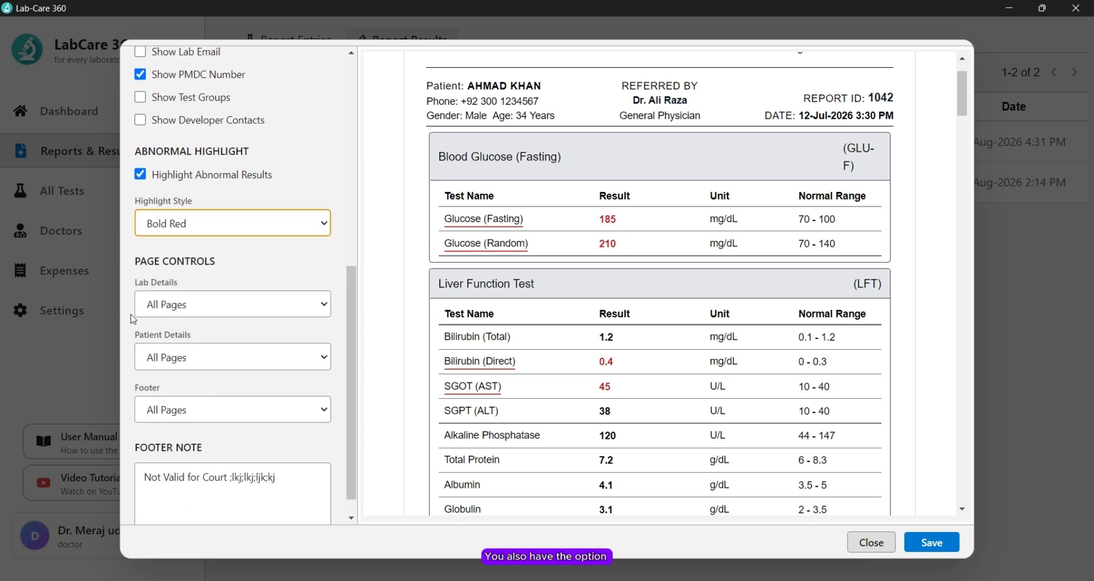
Step: Keep the lab details shown on all pages
left_click(242, 308)
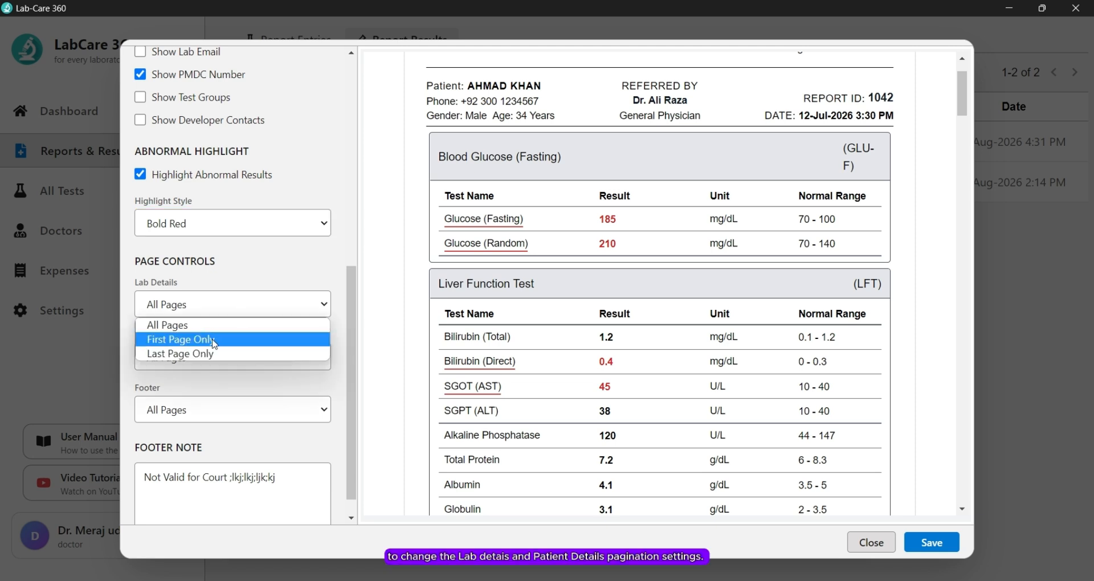
left_click(277, 261)
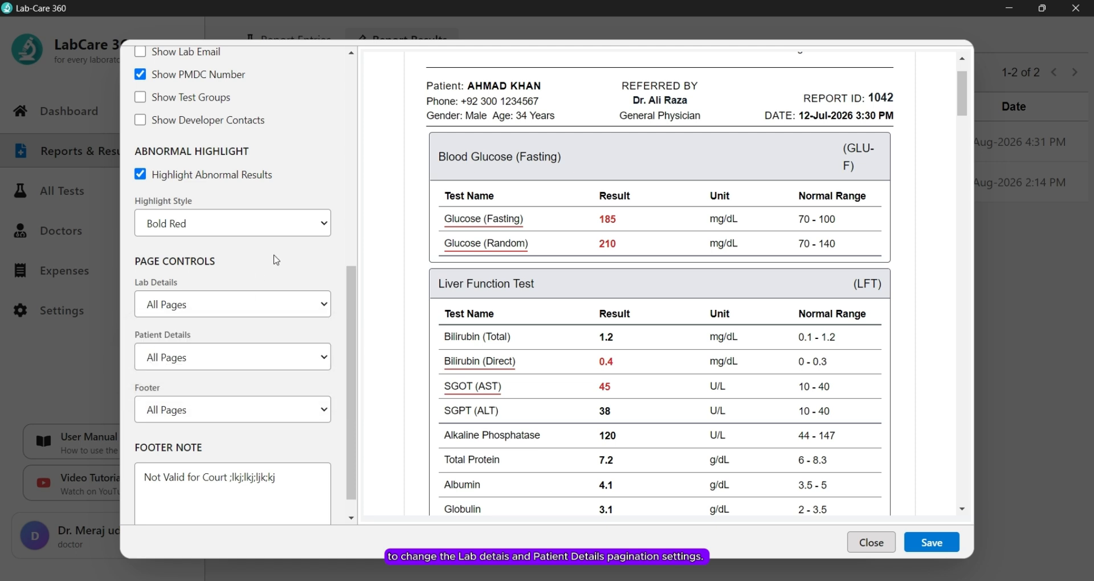
scroll(276, 260, "down", 1)
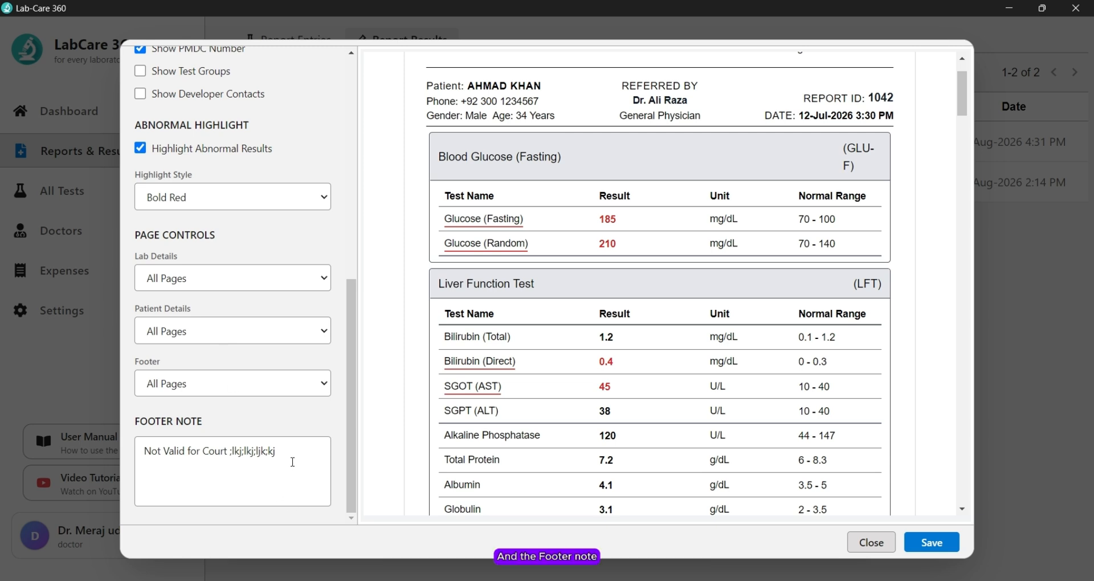
Step: Delete the trailing characters so the footer note reads 'Not Valid for Court'
scroll(579, 342, "down", 5)
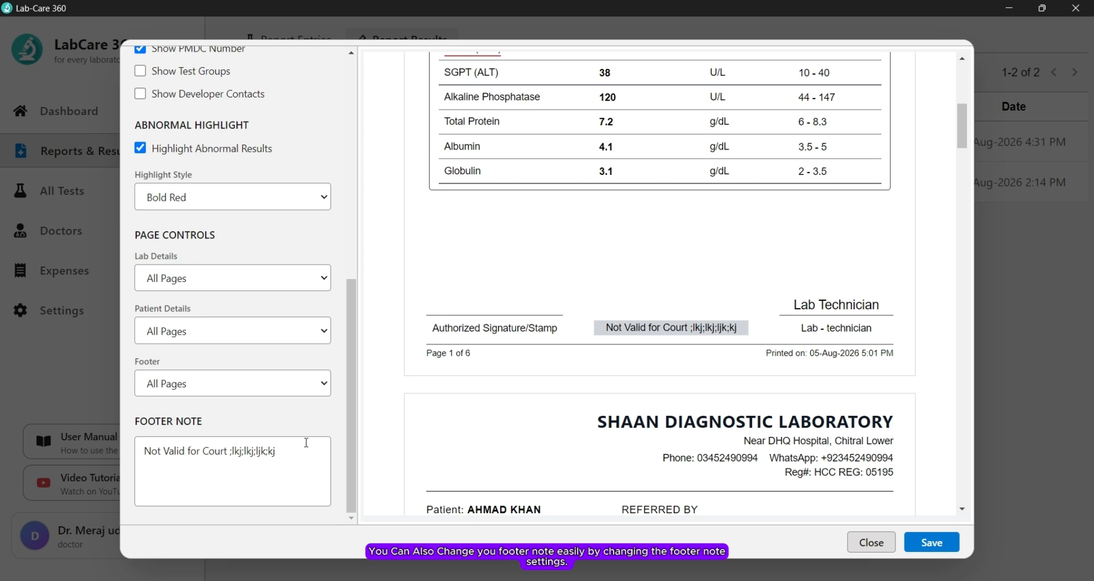
left_click_drag(285, 448, 234, 450)
key("BackSpace")
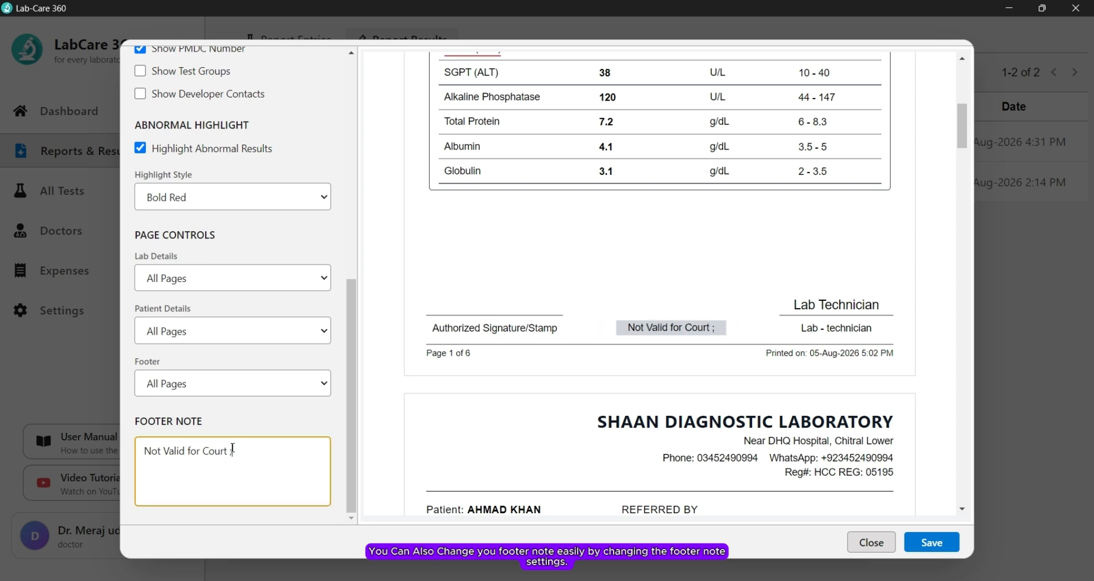
key("BackSpace")
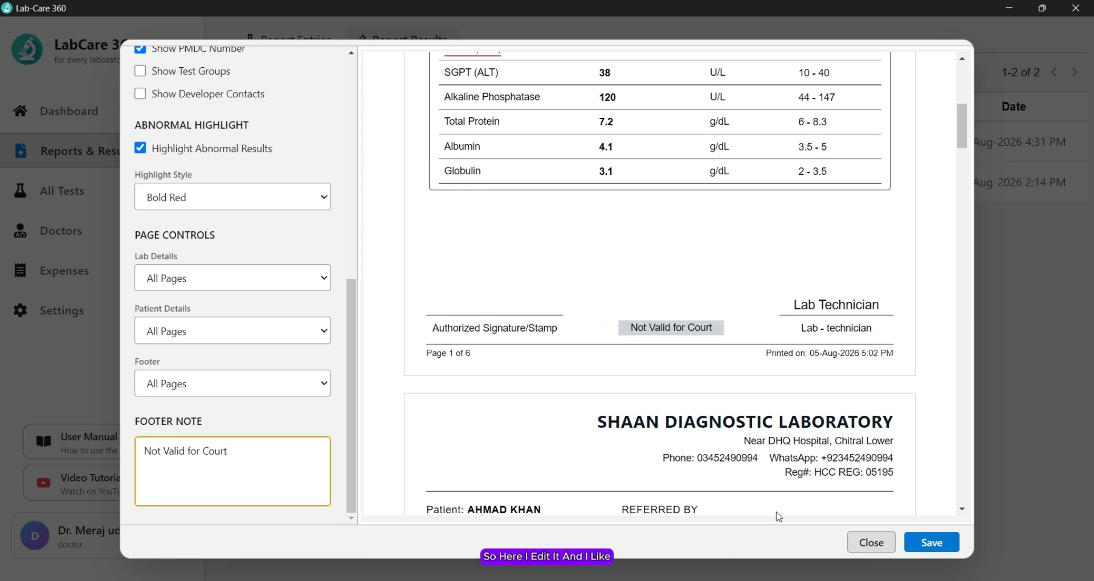
Step: Save the settings and check report 364's right-aligned header, red abnormal results and 'Not Valid for Court' footer
left_click(925, 544)
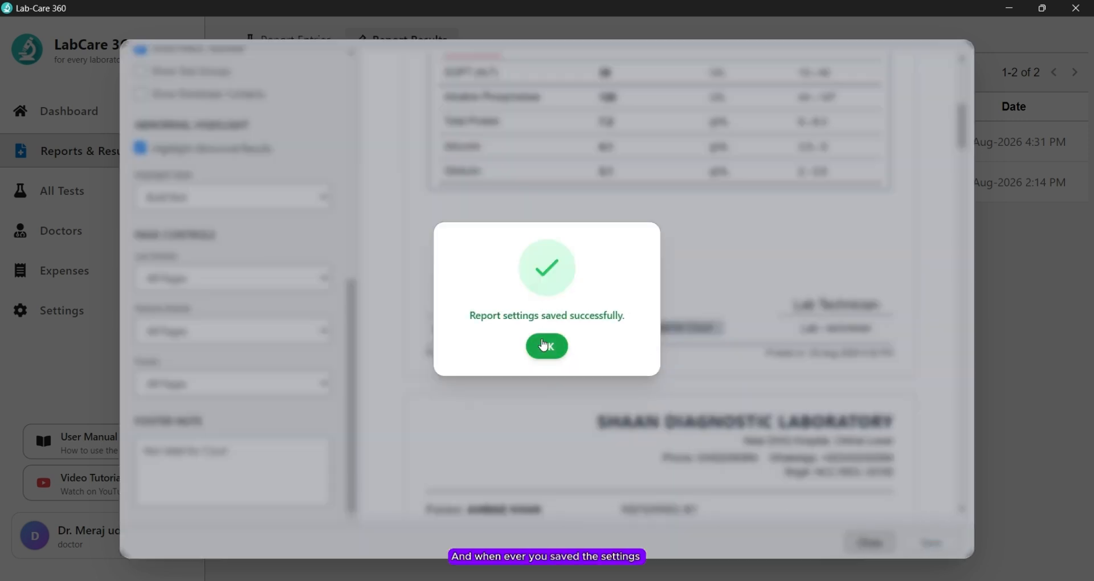
left_click(544, 345)
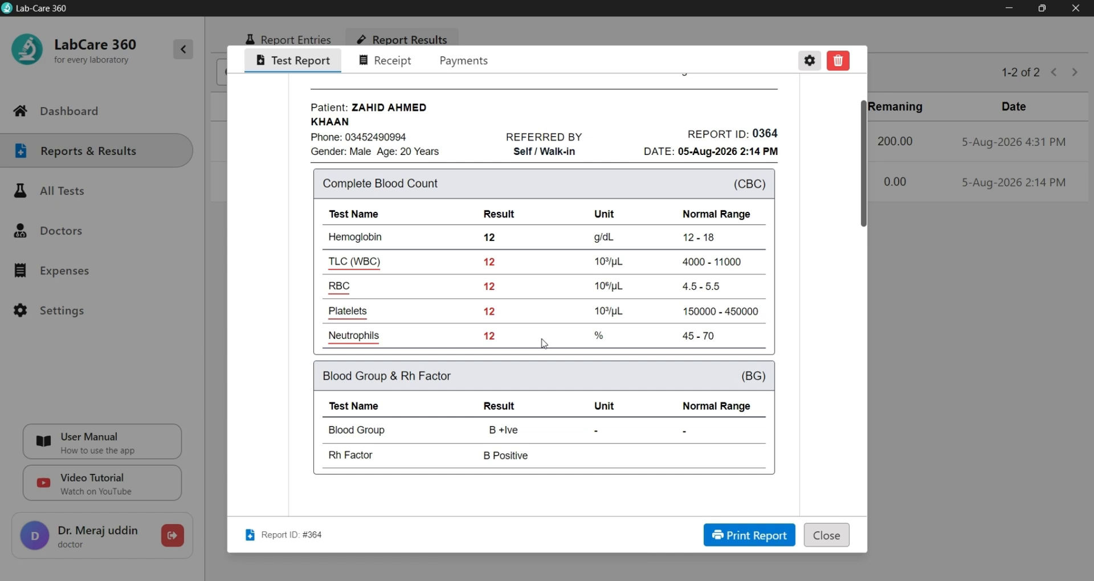
scroll(622, 132, "up", 2)
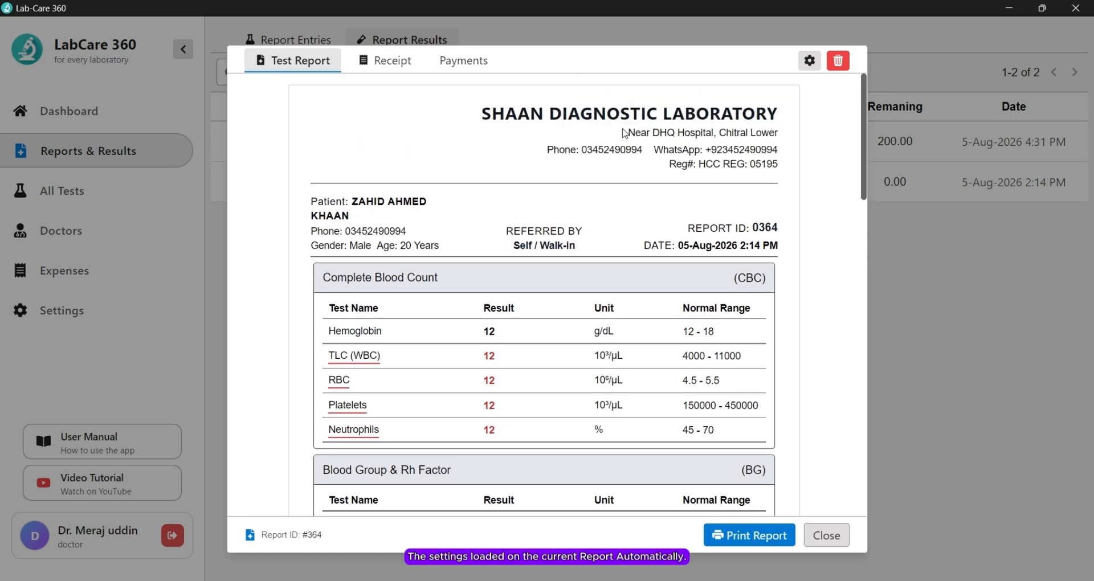
scroll(574, 318, "down", 5)
scroll(572, 318, "down", 3)
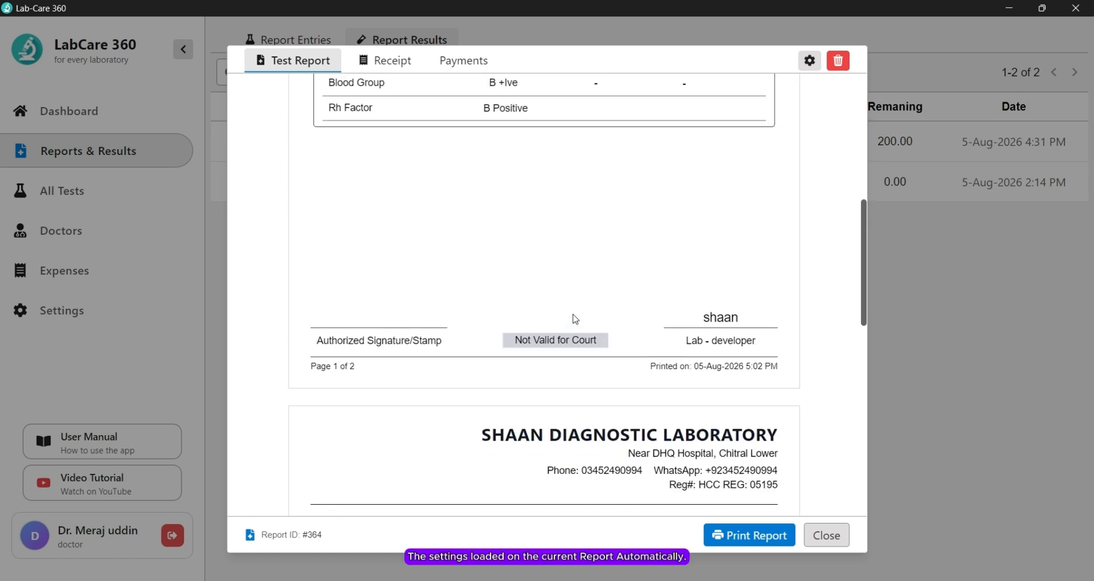
scroll(567, 347, "up", 8)
scroll(567, 348, "up", 3)
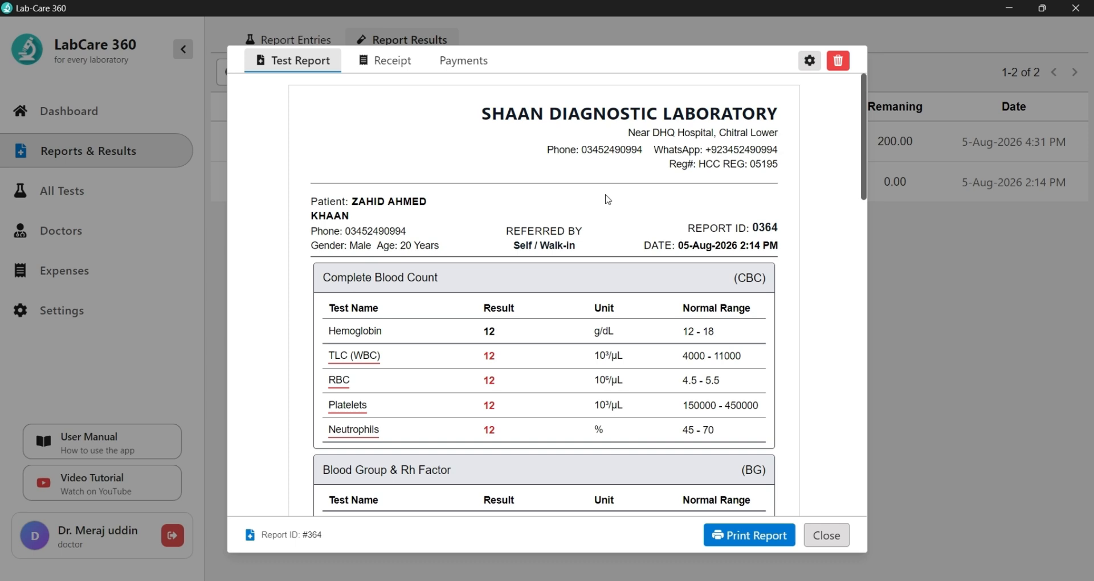
scroll(608, 199, "down", 10)
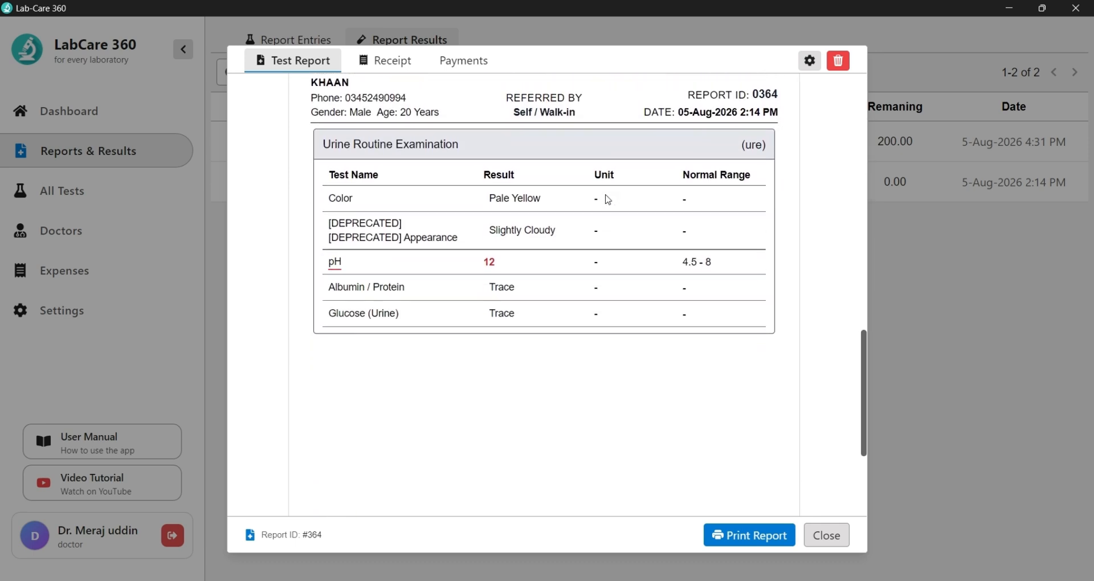
scroll(608, 200, "down", 4)
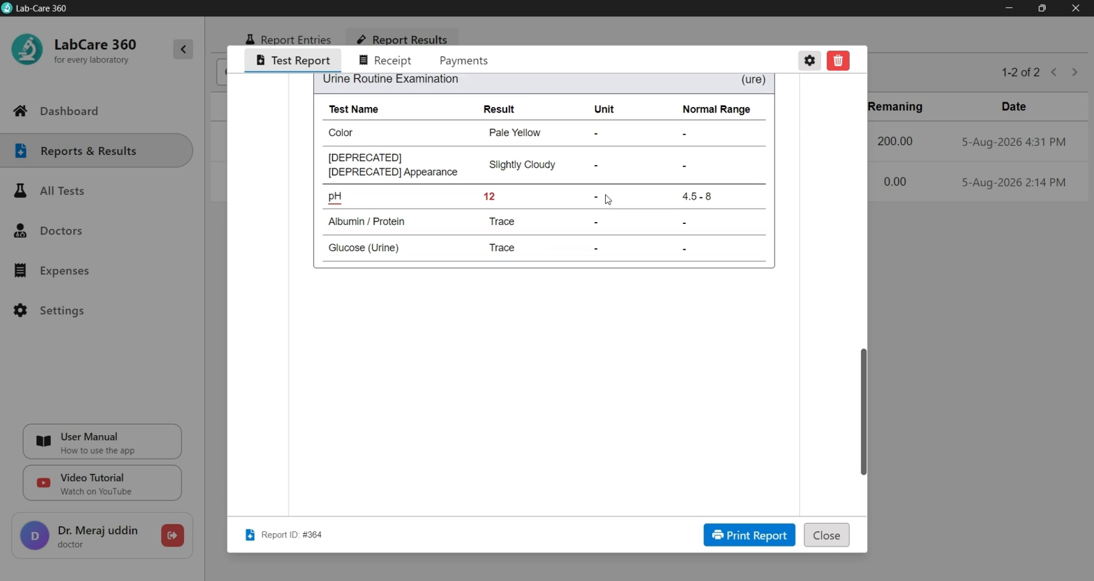